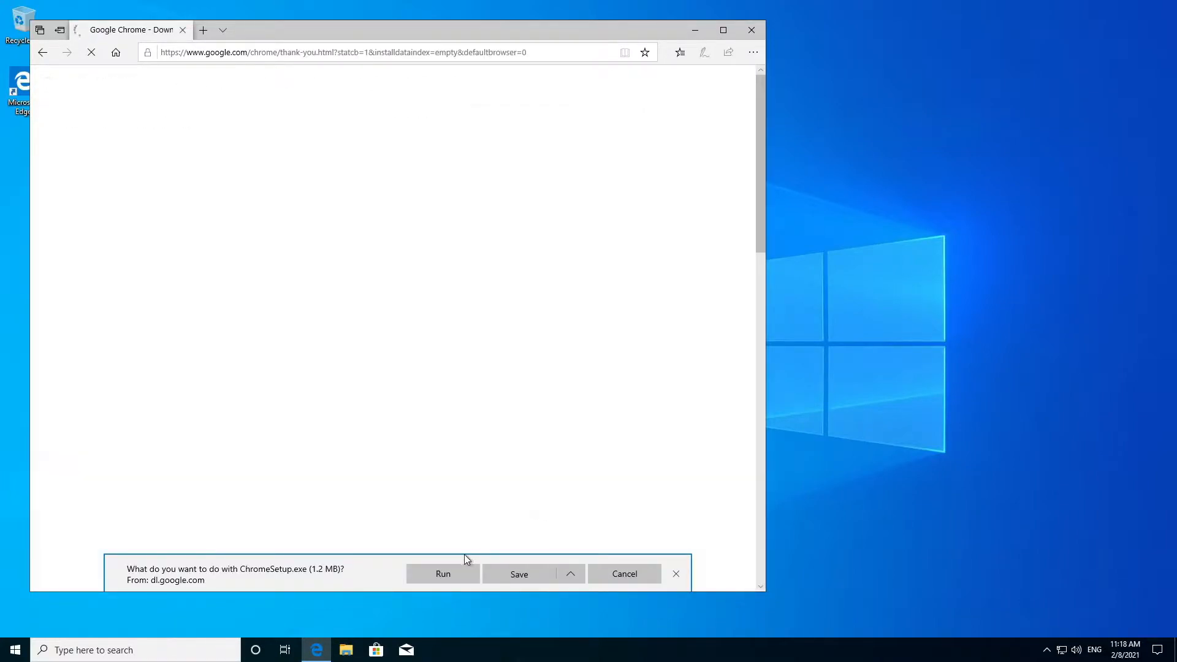
- Install Google Chrome by running the downloaded ChromeSetup.exe, and maximize the new Chrome window
{"action": "left_click", "coordinate": [443, 570]}
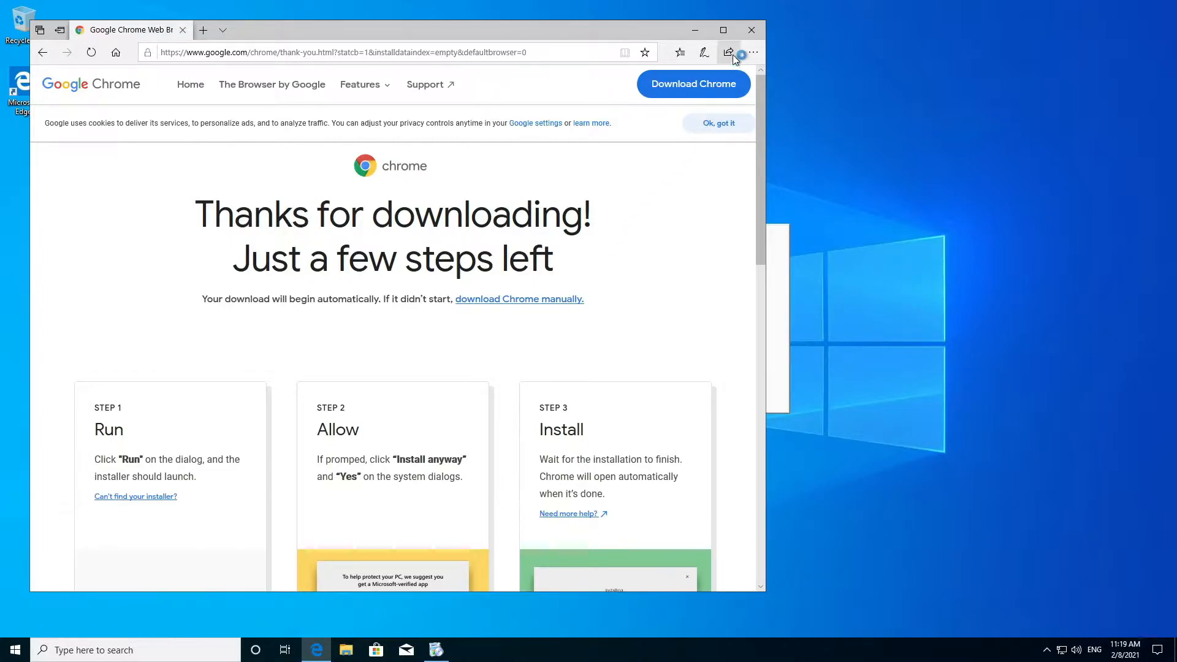
{"action": "left_click", "coordinate": [752, 31]}
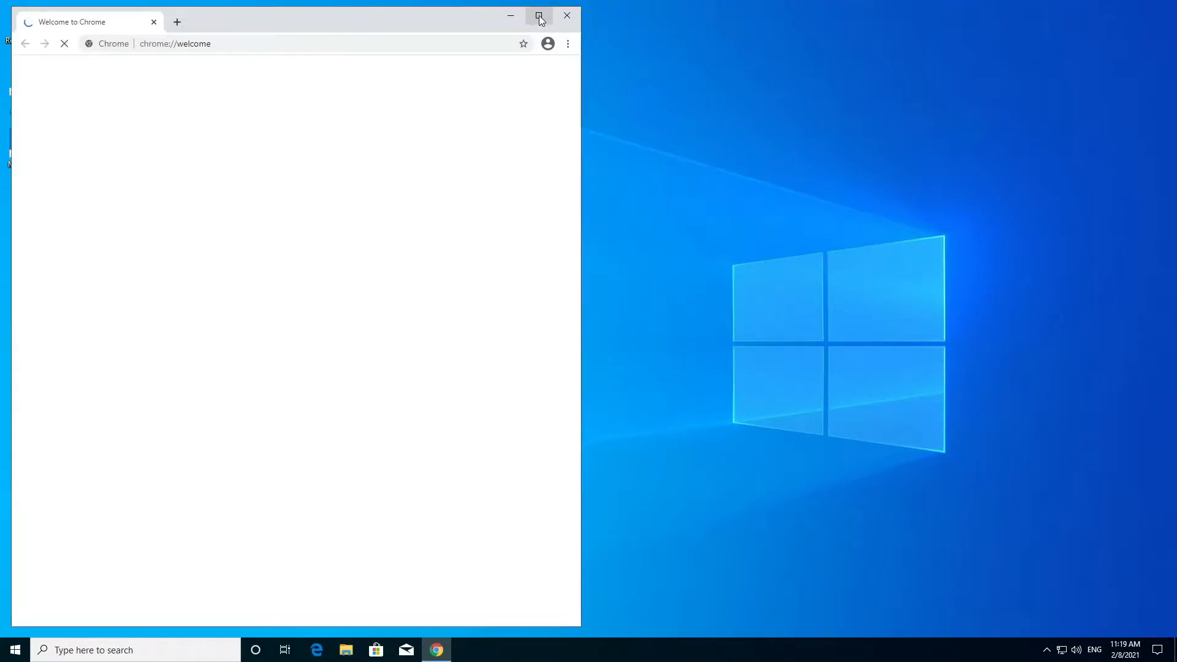
{"action": "left_click", "coordinate": [539, 15]}
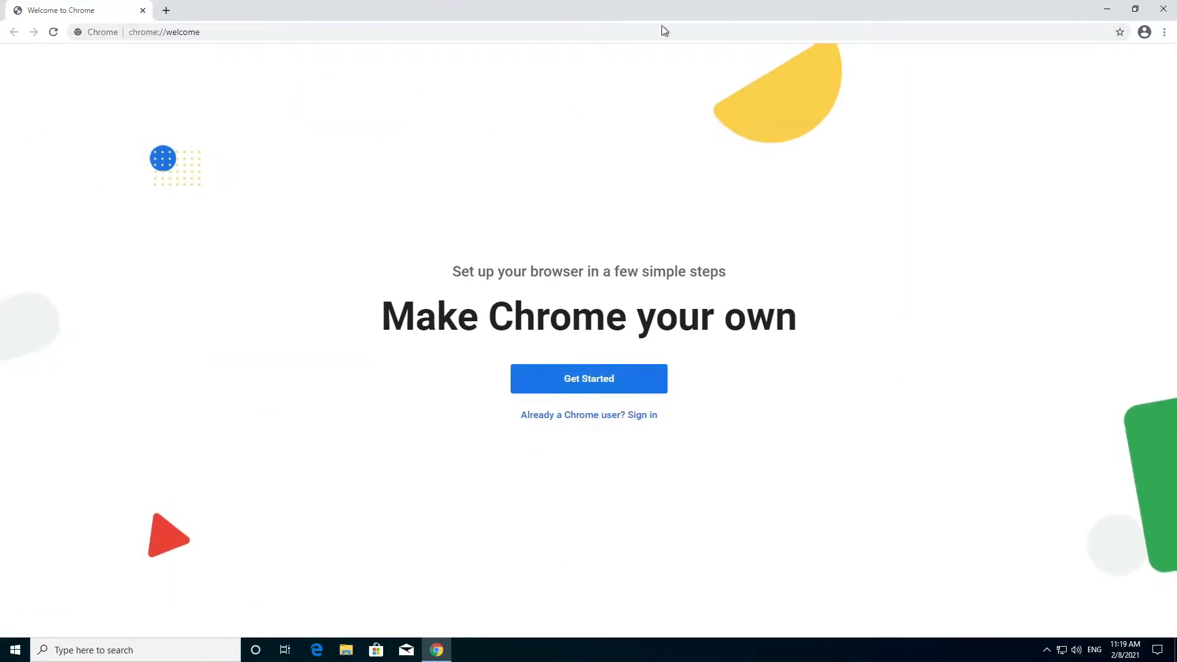
- Search the web for "xammp" and open the XAMPP Installers and Downloads for Apache Friends result
{"action": "key", "text": "ctrl+l"}
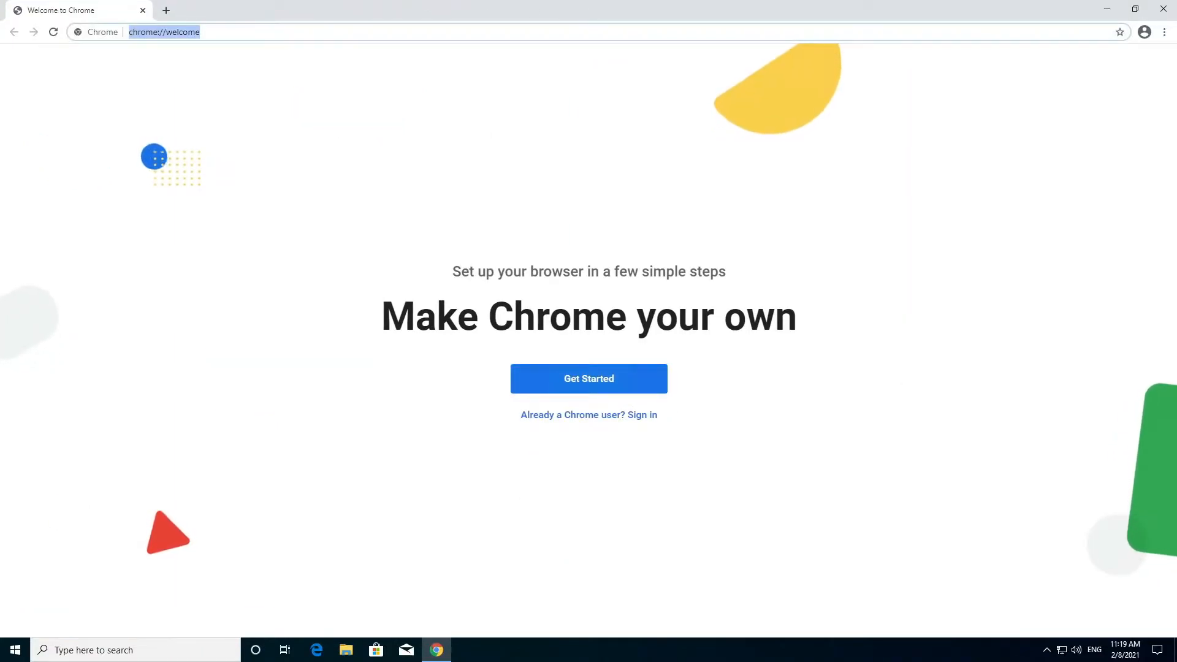
{"action": "key", "text": "BackSpace"}
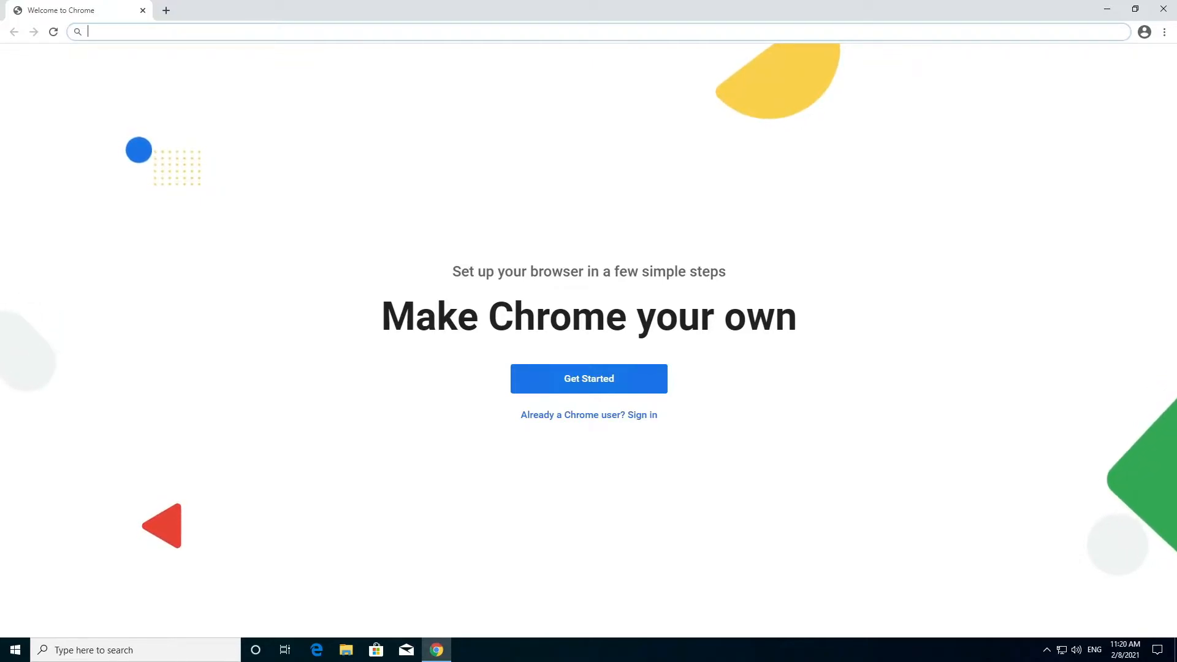
{"action": "type", "text": "xammp"}
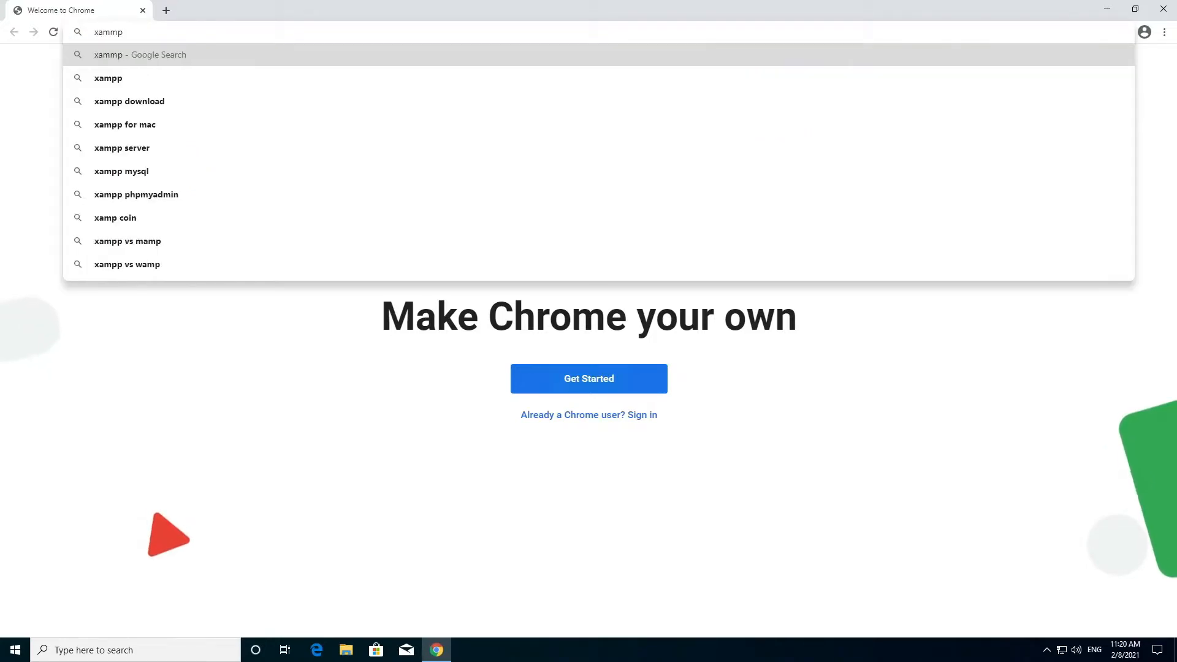
{"action": "key", "text": "Return"}
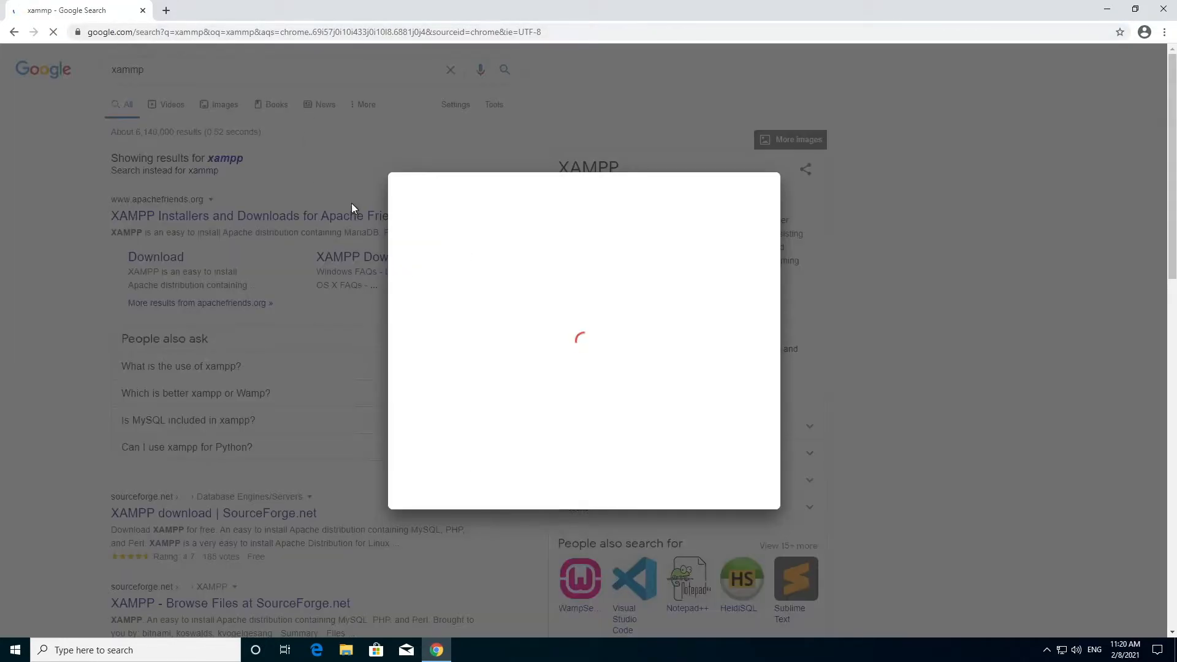
{"action": "left_click", "coordinate": [740, 489]}
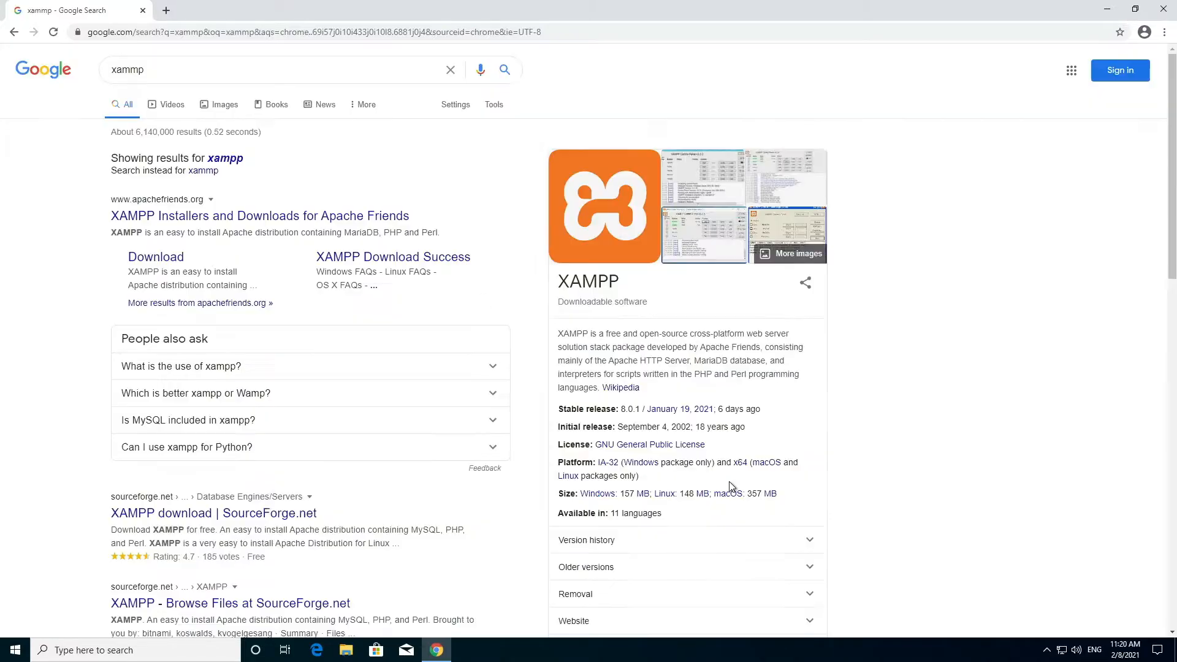
{"action": "left_click", "coordinate": [353, 215]}
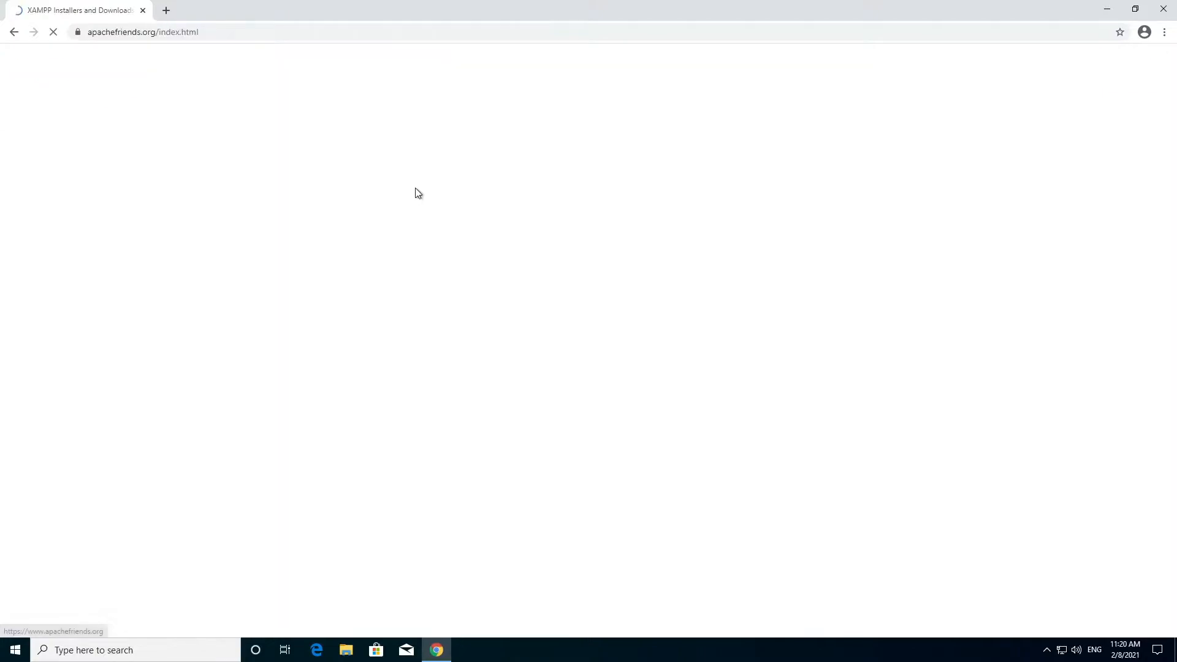
- Download the XAMPP for Windows installer from the Apache Friends site and close the browser
{"action": "left_click", "coordinate": [484, 399]}
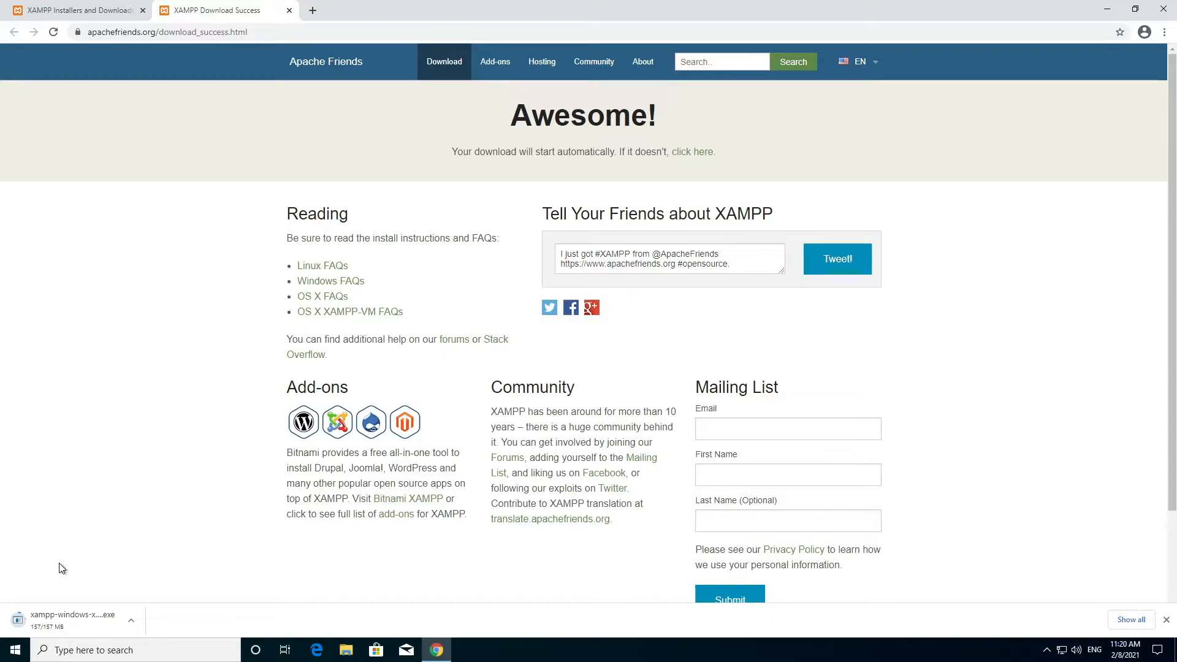
{"action": "left_click", "coordinate": [85, 623]}
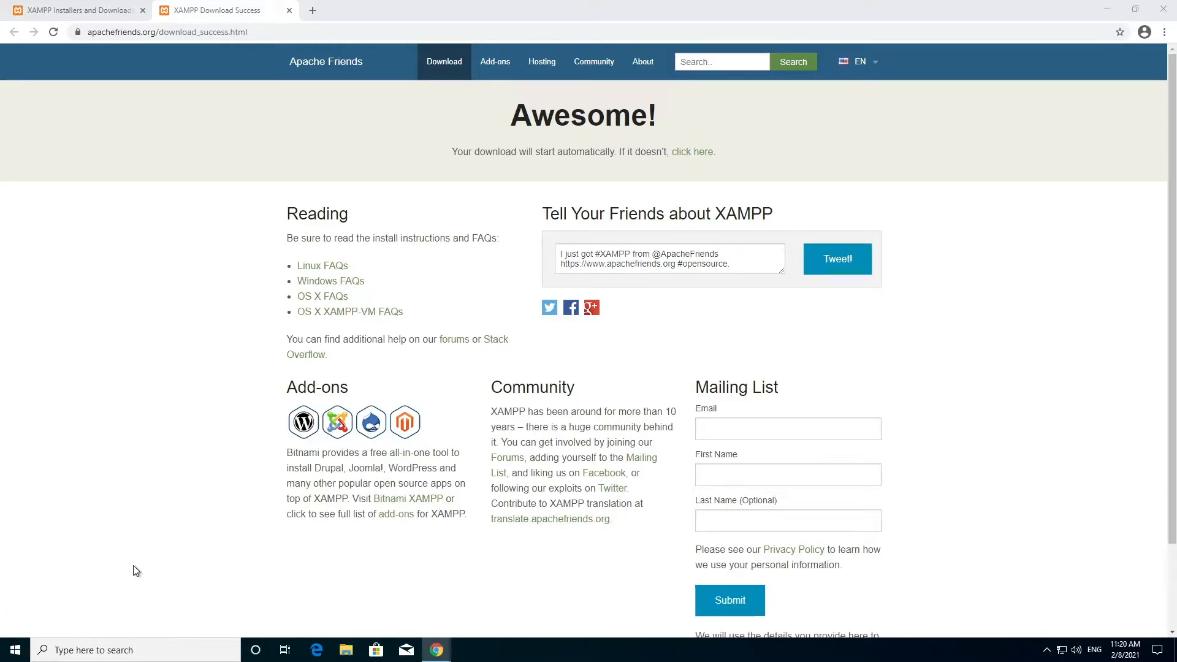
{"action": "left_click", "coordinate": [1162, 10]}
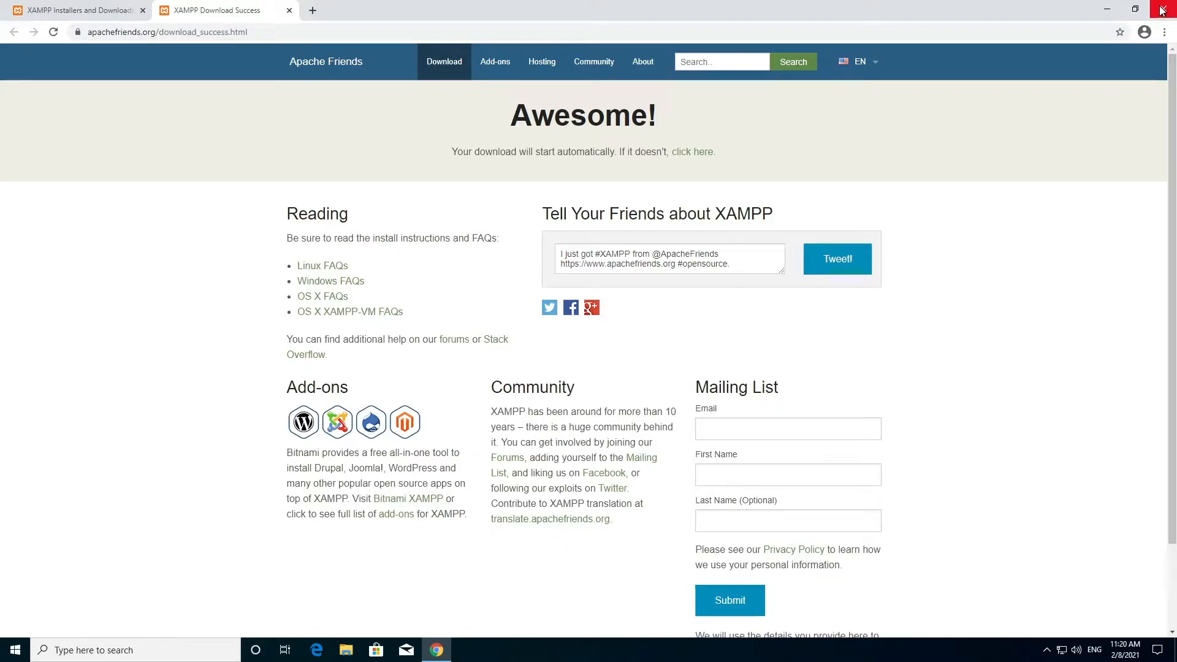
{"action": "left_click", "coordinate": [1163, 10]}
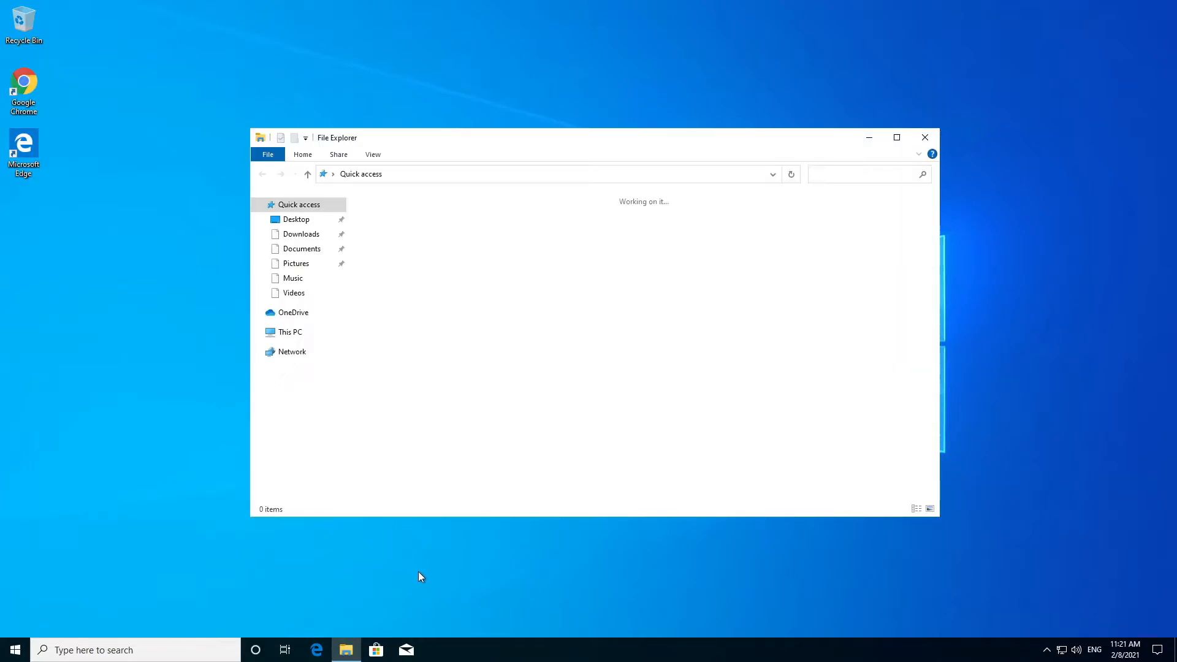
- Run the xampp-windows-x64-8.0.1-1-VS16 installer from the Downloads folder and close the File Explorer window
{"action": "left_click", "coordinate": [305, 236]}
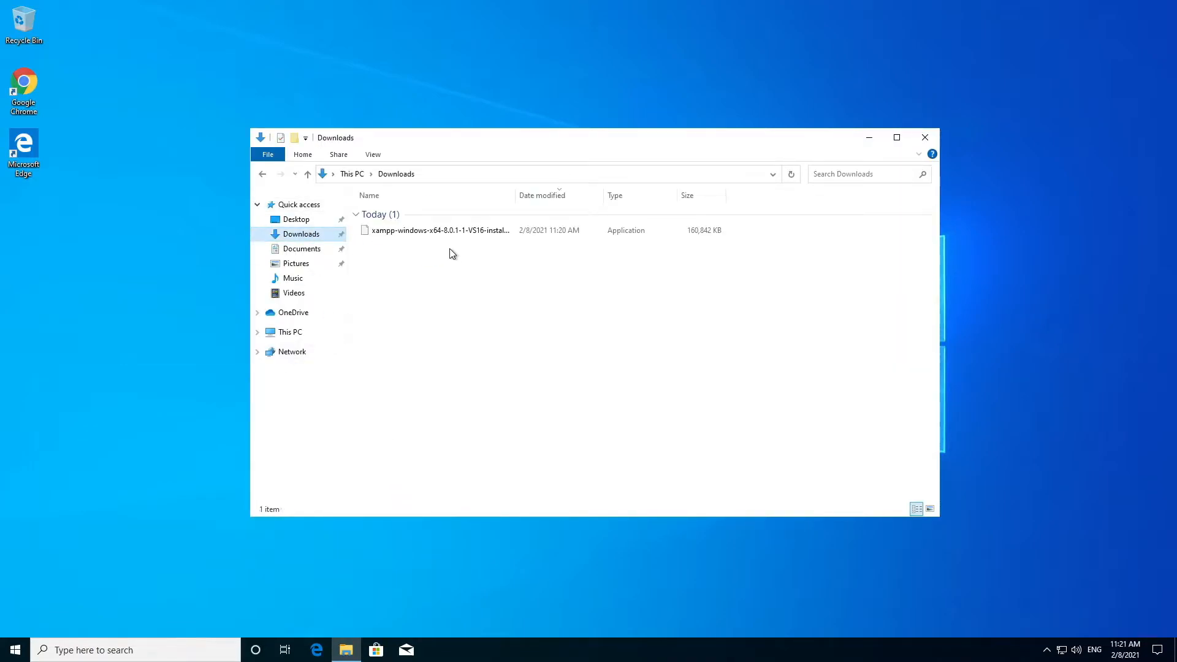
{"action": "double_click", "coordinate": [421, 231]}
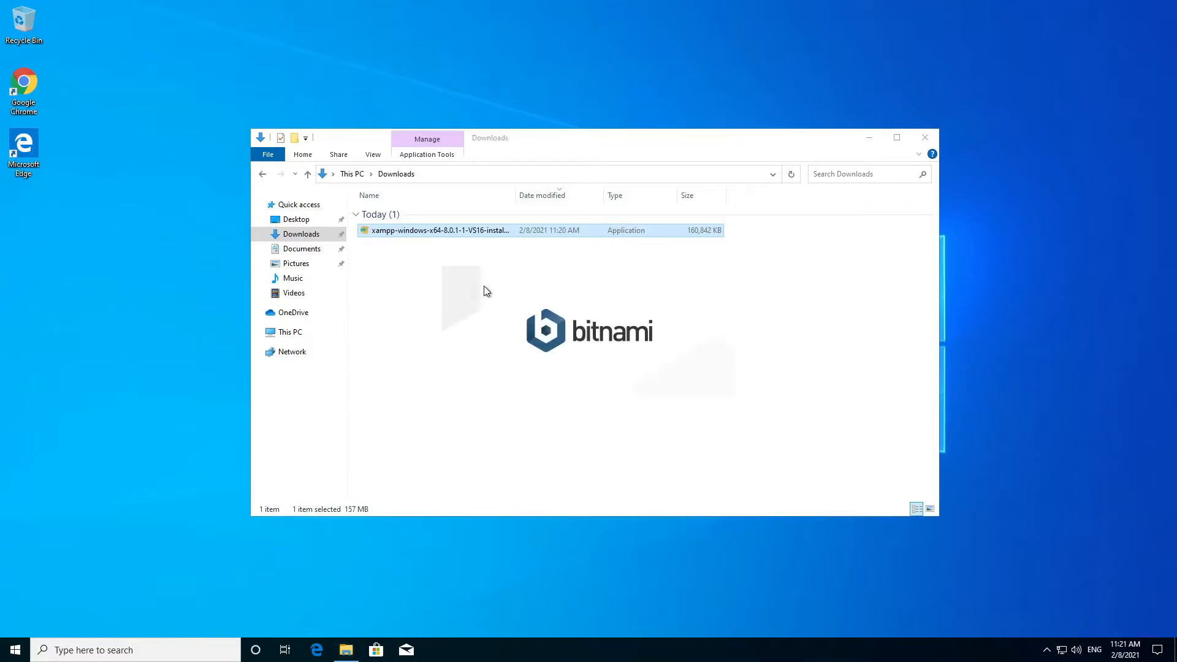
{"action": "left_click", "coordinate": [926, 140]}
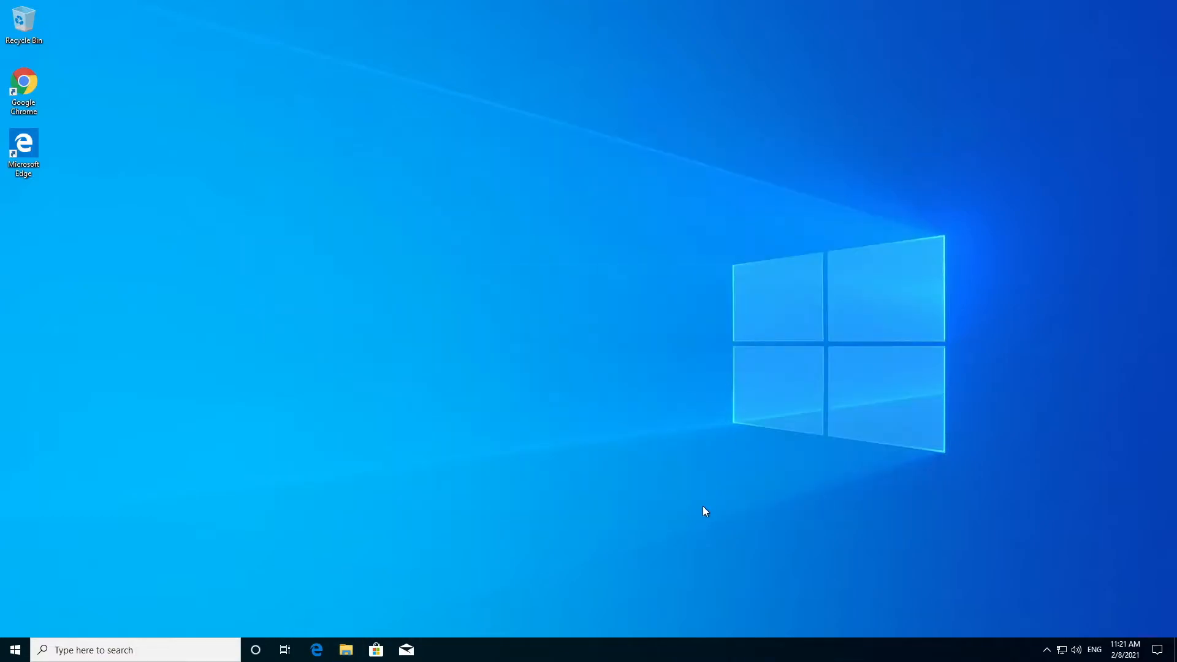
{"action": "left_click", "coordinate": [590, 341]}
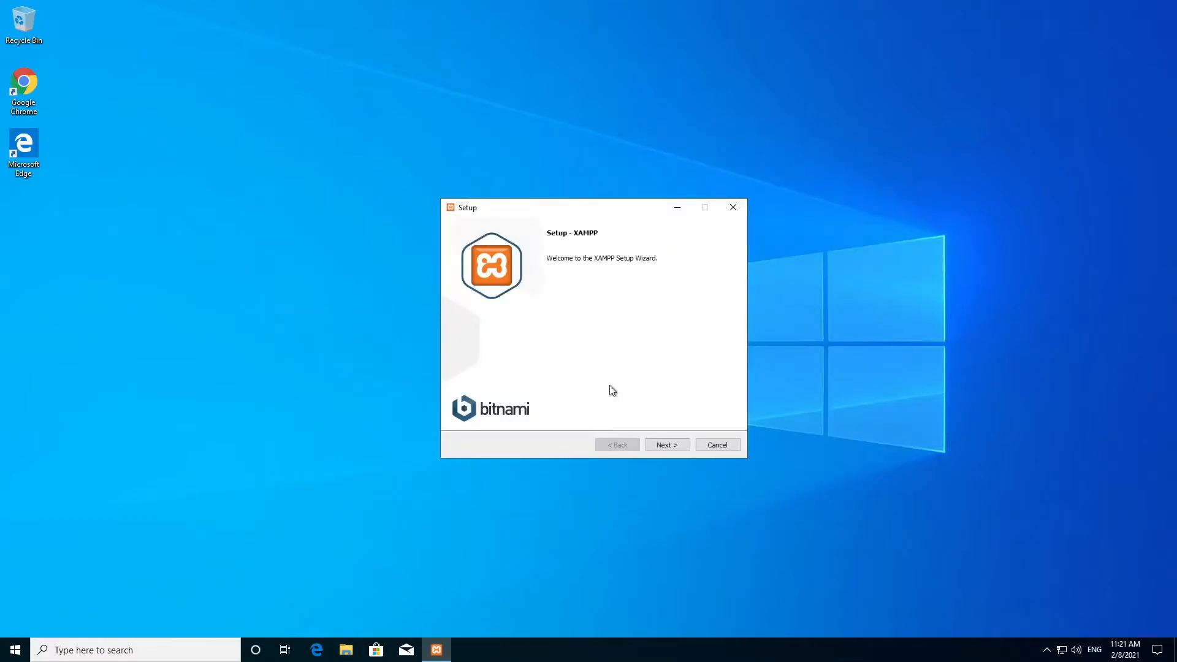
- Install XAMPP with all components in C:\xampp, without learning more about Bitnami, and finish setup without starting the Control Panel
{"action": "left_click", "coordinate": [683, 445]}
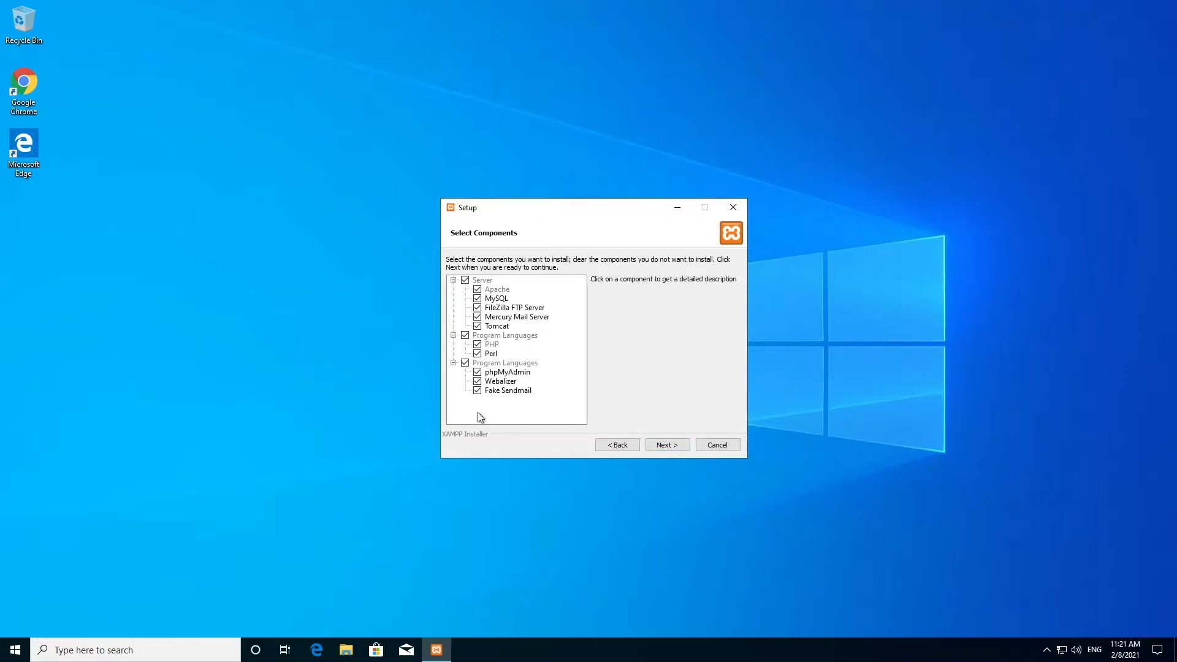
{"action": "left_click", "coordinate": [654, 446]}
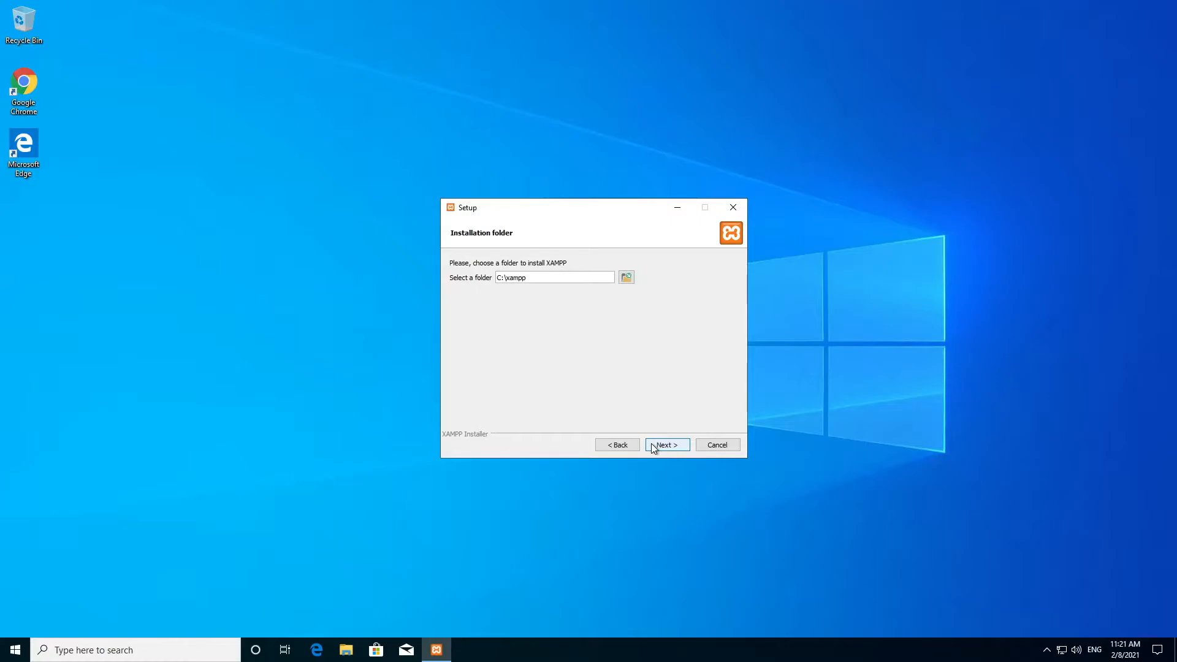
{"action": "left_click", "coordinate": [654, 446]}
{"action": "left_click", "coordinate": [654, 446]}
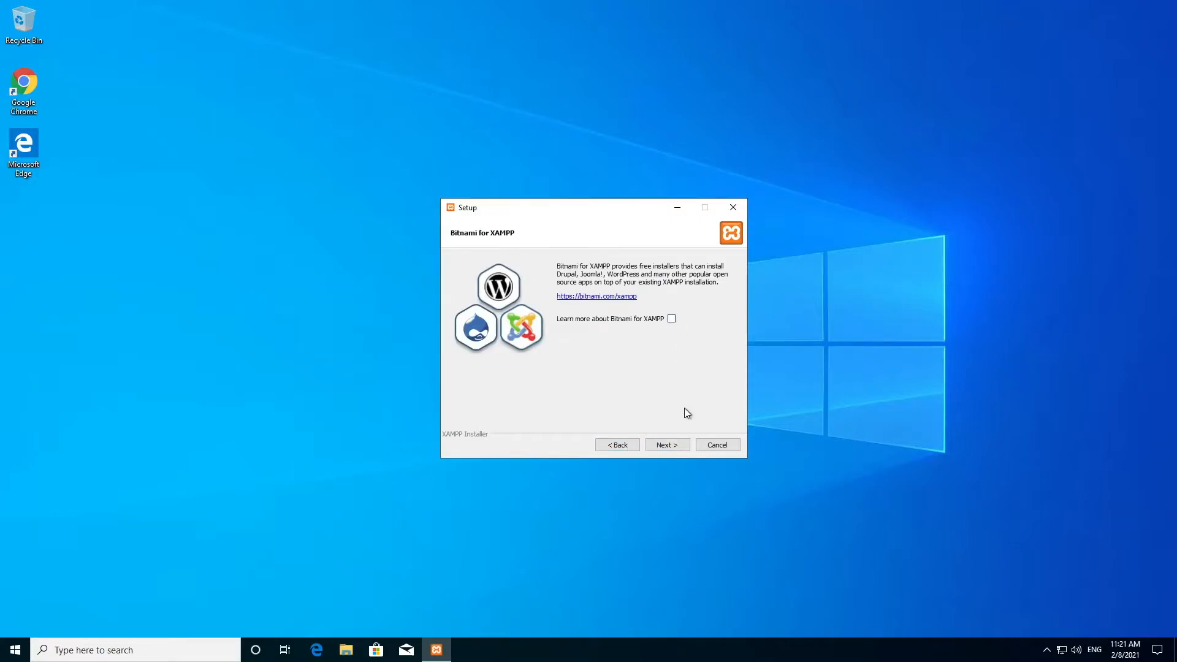
{"action": "left_click", "coordinate": [668, 445]}
{"action": "left_click", "coordinate": [674, 450]}
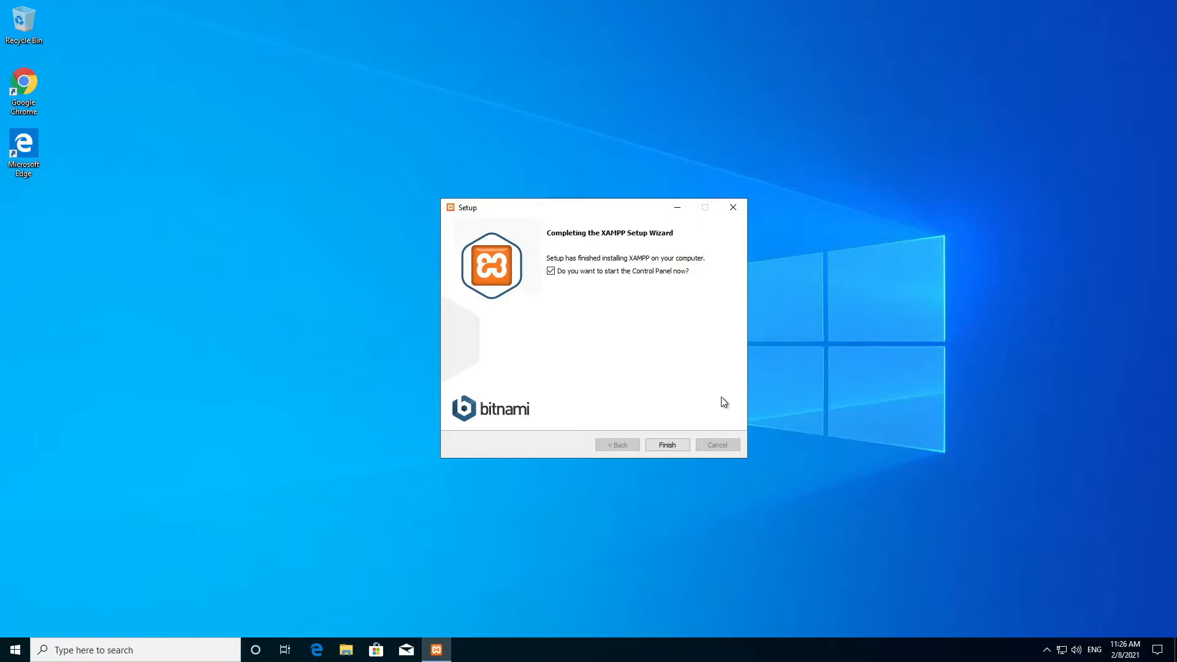
{"action": "left_click", "coordinate": [666, 274]}
{"action": "left_click", "coordinate": [667, 445]}
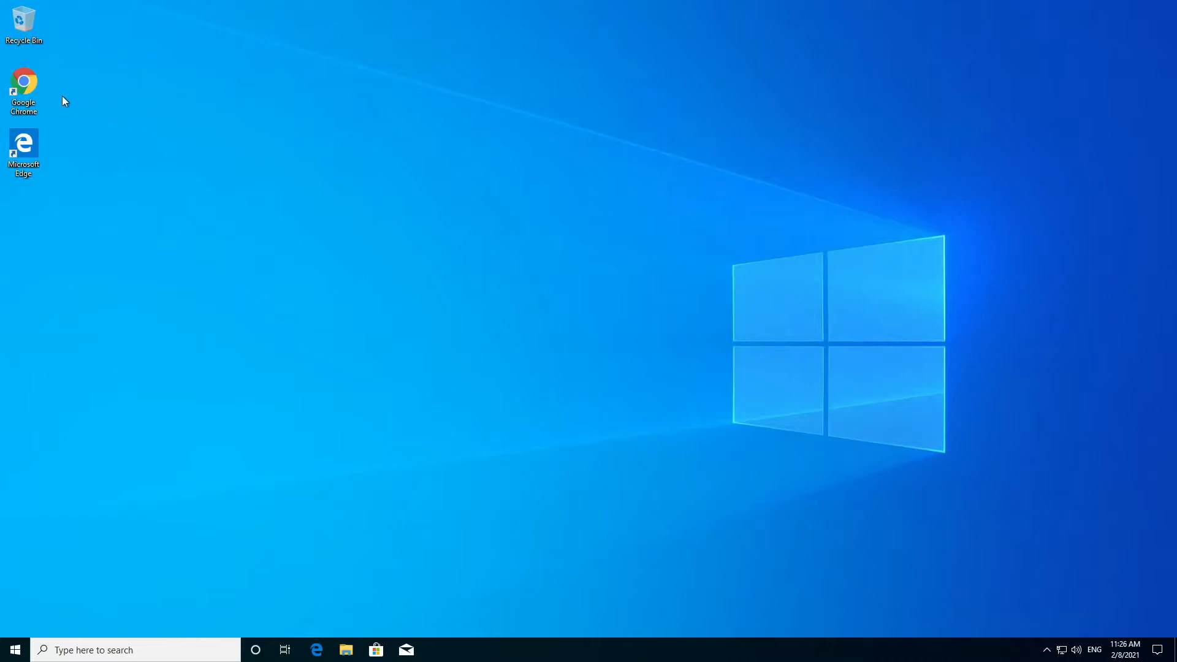
- Open Google Chrome, search for "visual studio community" and open the Download Visual Studio 2019 for Windows & Mac result
{"action": "double_click", "coordinate": [28, 95]}
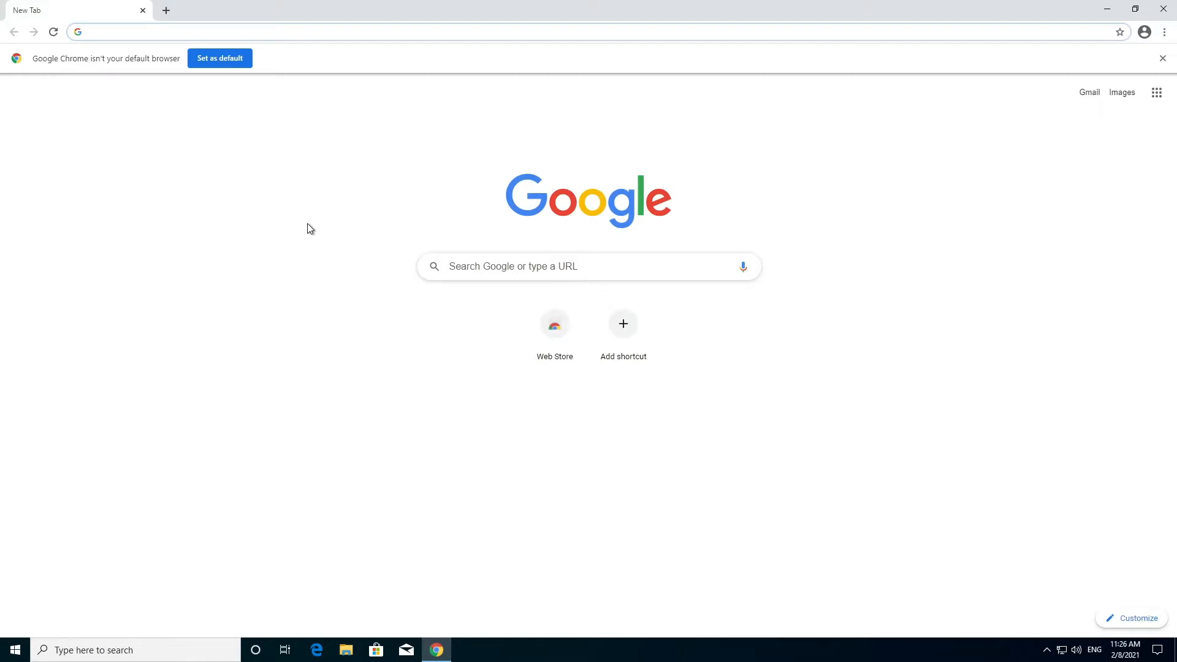
{"action": "type", "text": "visual"}
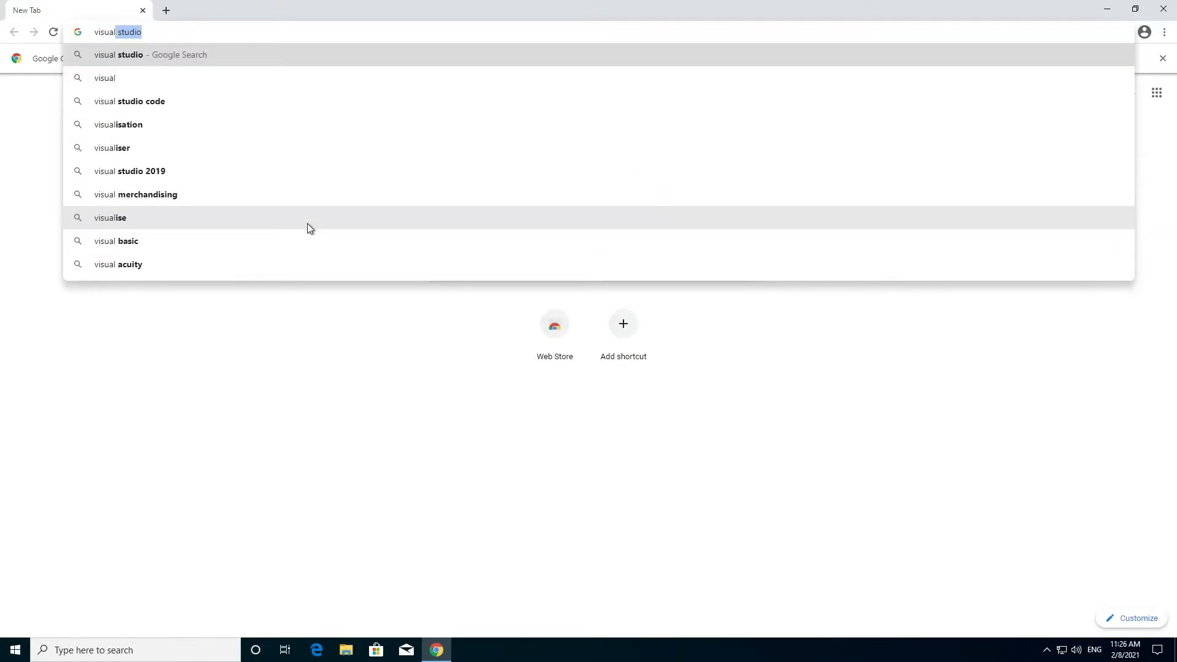
{"action": "key", "text": "Right"}
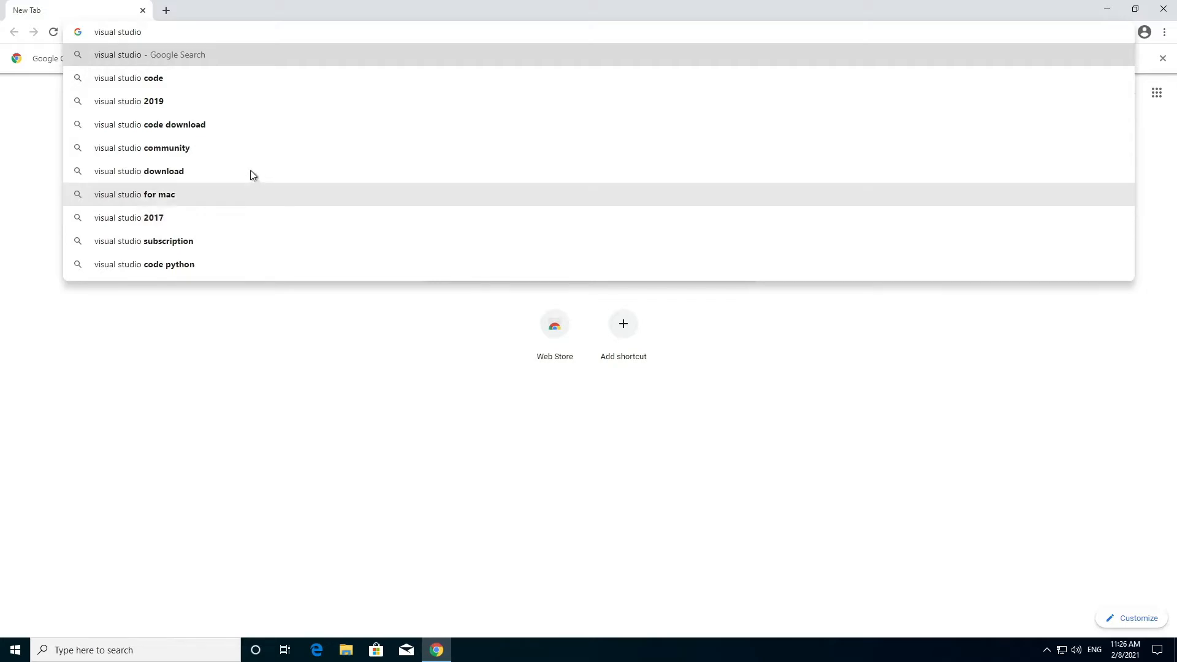
{"action": "left_click", "coordinate": [242, 153]}
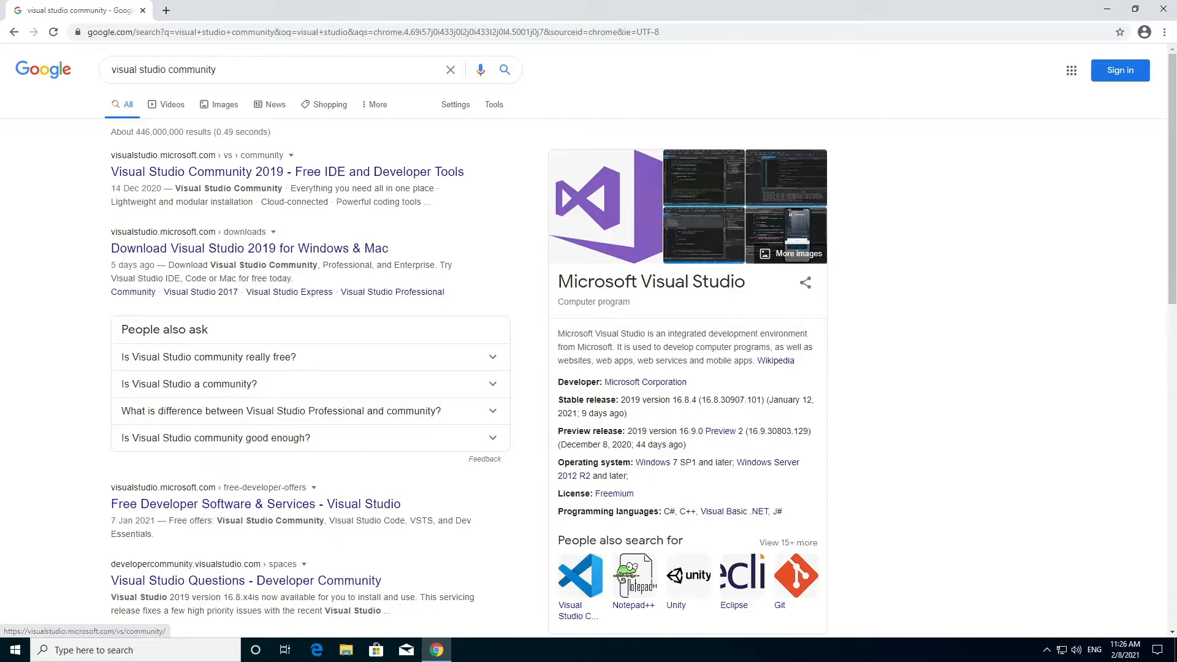
{"action": "left_click", "coordinate": [376, 248]}
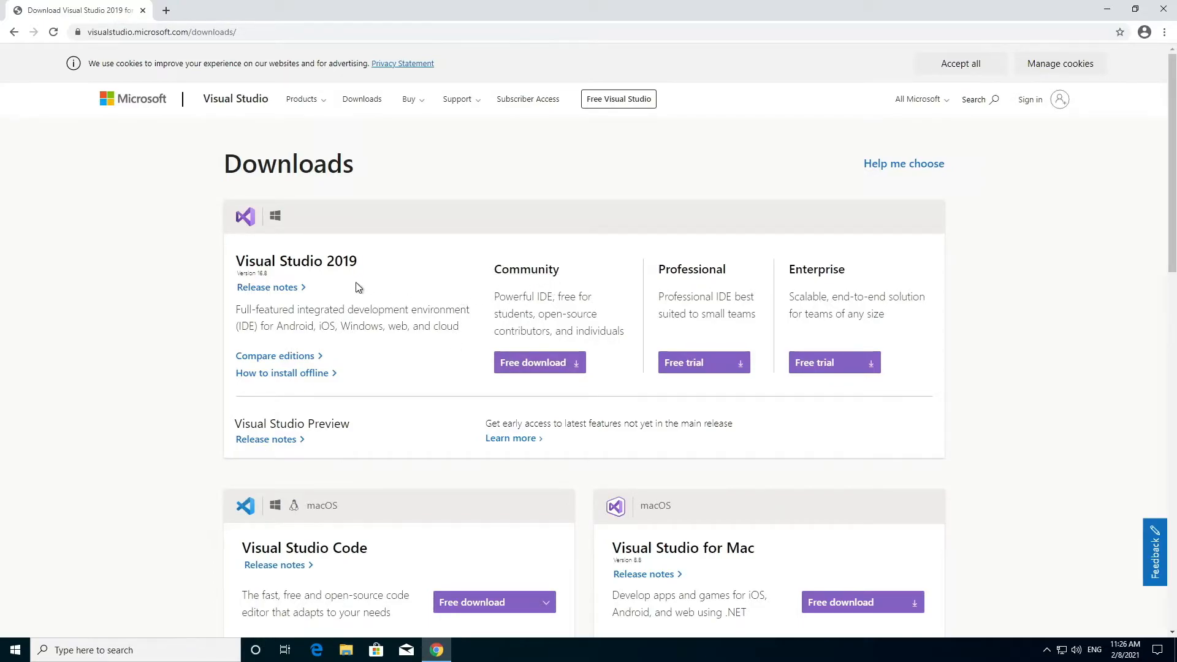
- Download the free Visual Studio 2019 Community installer, run it and close the browser
{"action": "left_click", "coordinate": [518, 367]}
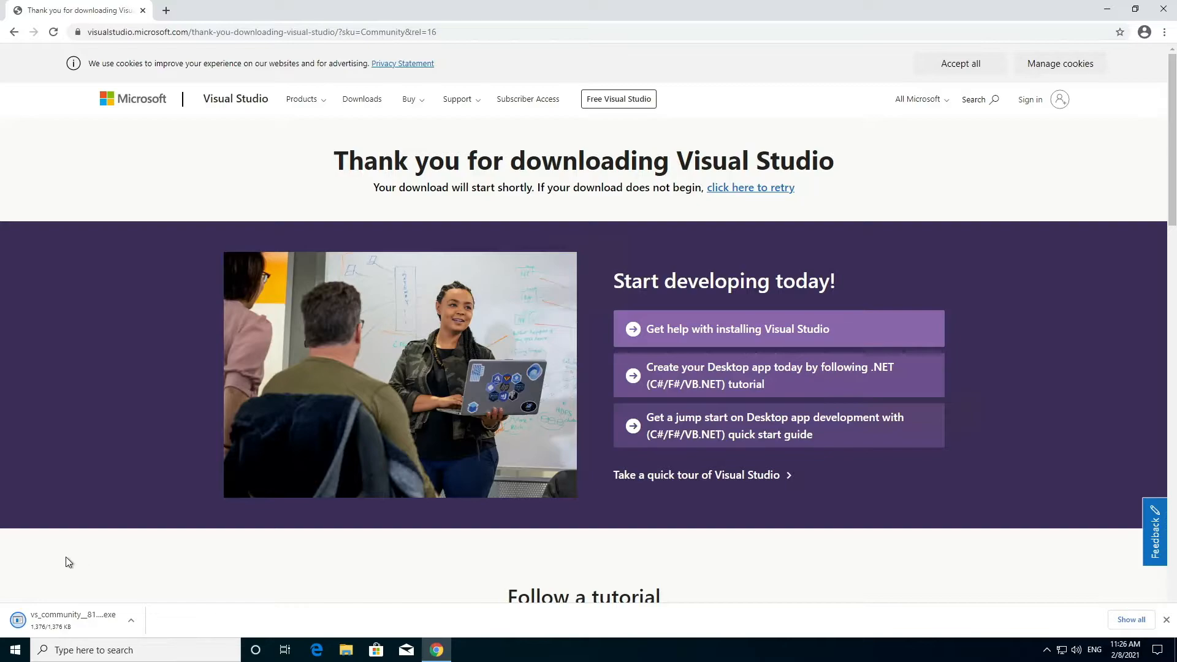
{"action": "left_click", "coordinate": [82, 624]}
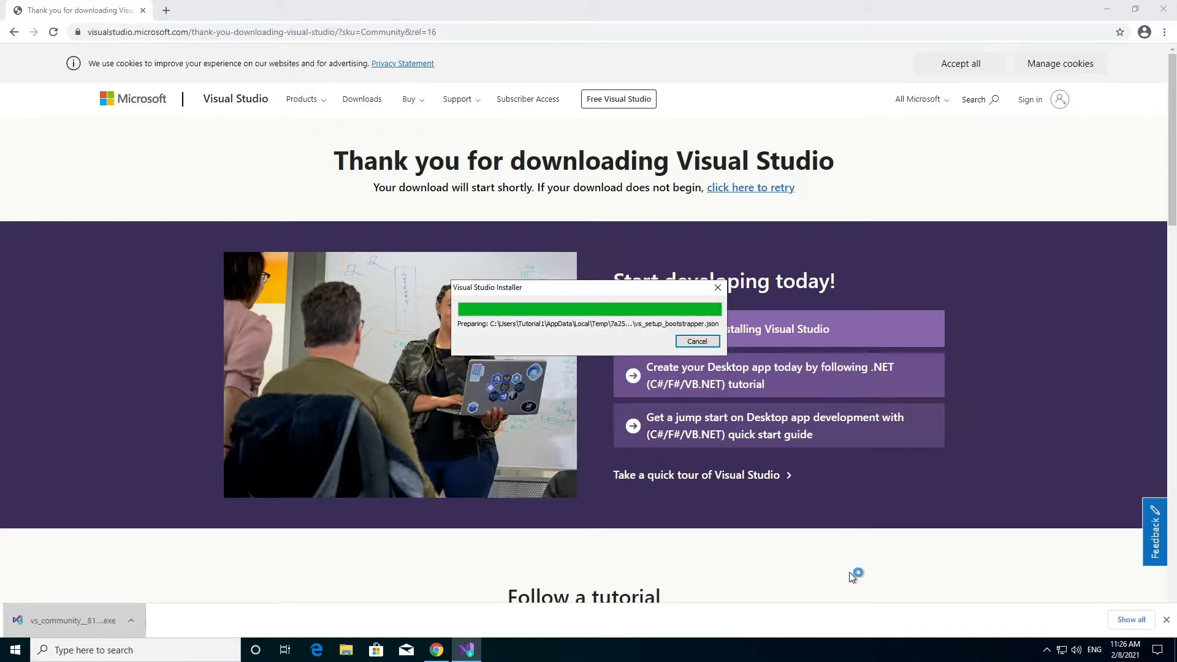
{"action": "left_click", "coordinate": [1165, 6]}
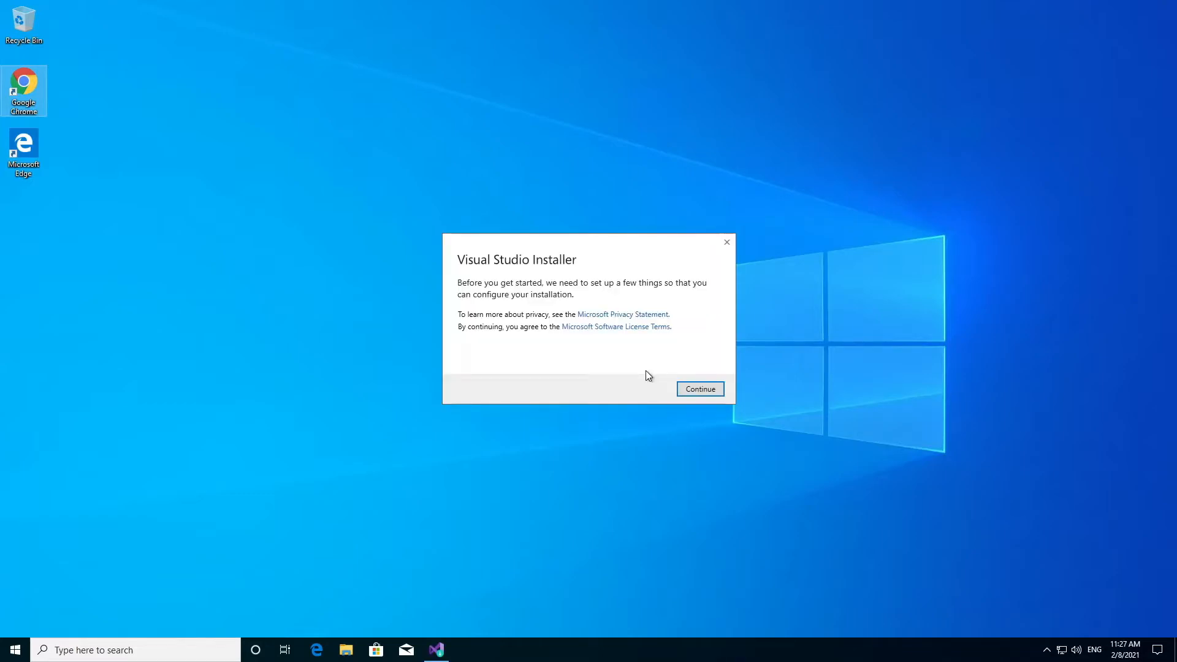
- Accept the Visual Studio Installer terms and install Visual Studio Community 2019 with only the core editor and no workloads
{"action": "left_click", "coordinate": [706, 393]}
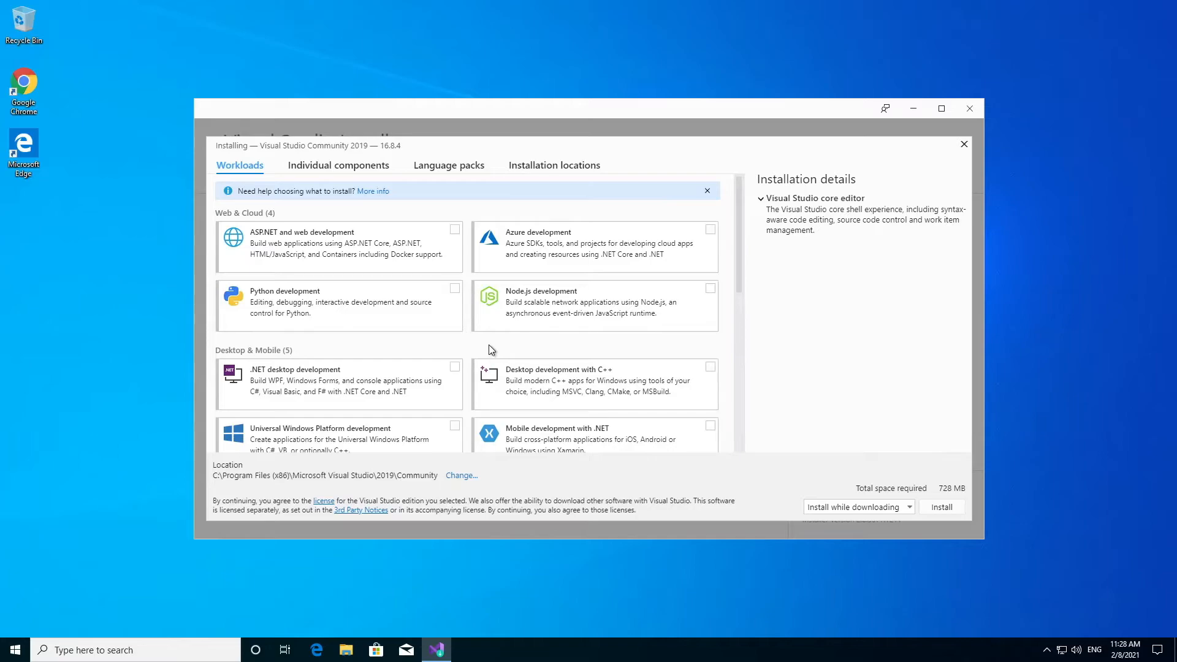
{"action": "left_click", "coordinate": [567, 387]}
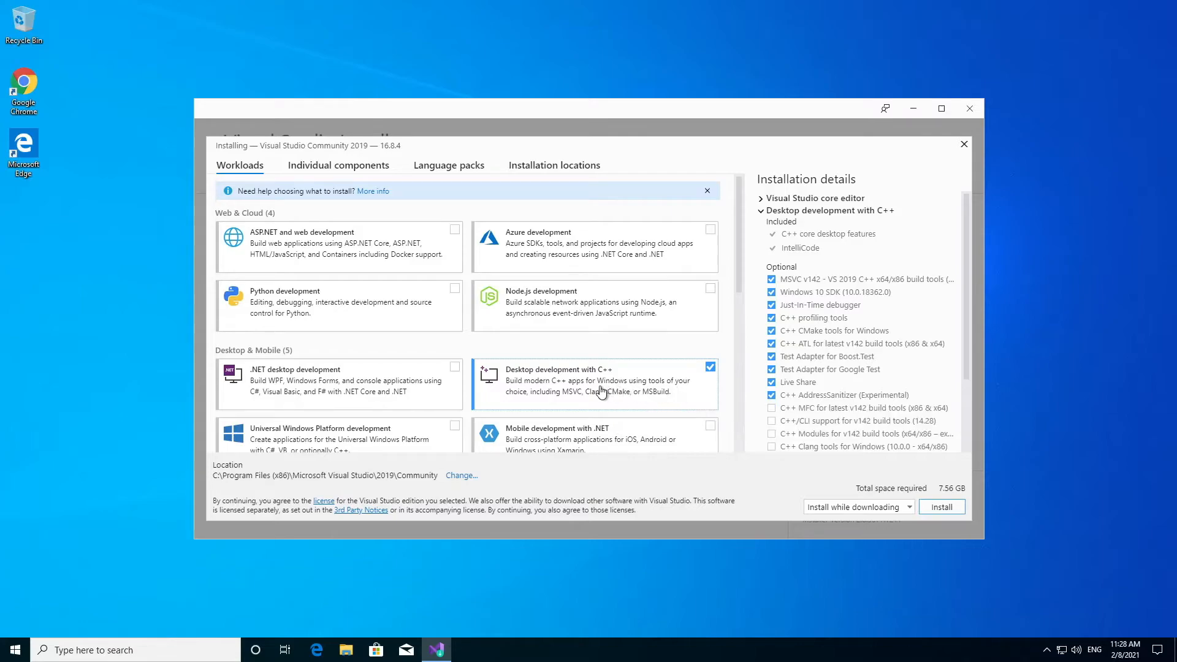
{"action": "left_click", "coordinate": [638, 383]}
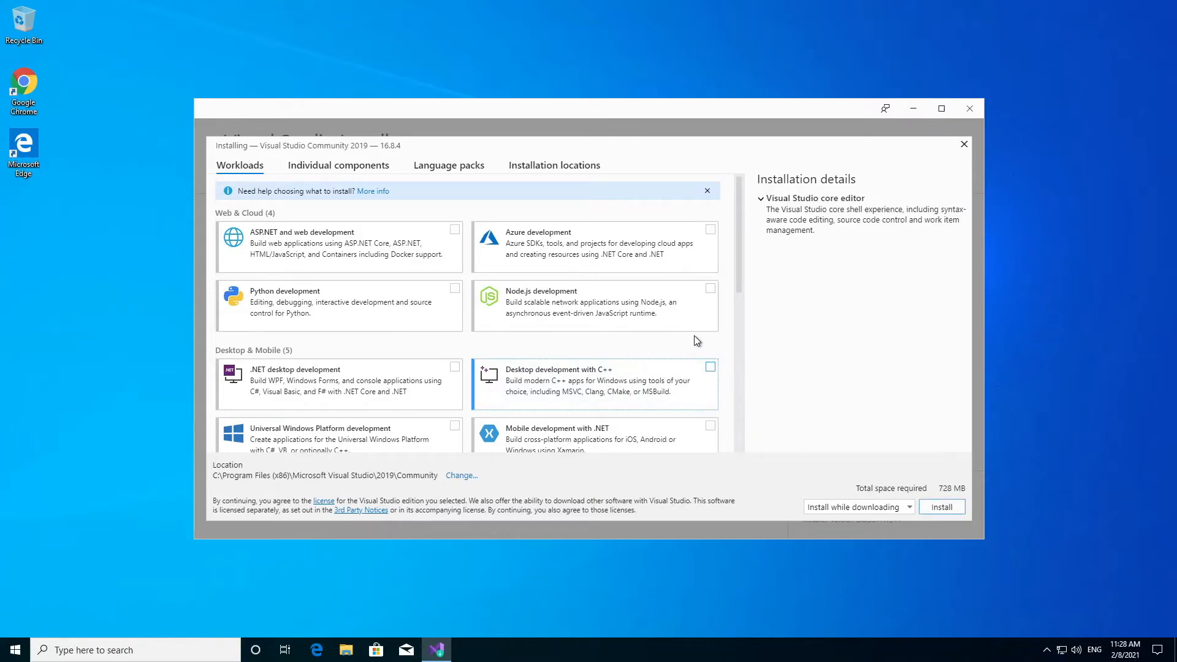
{"action": "left_click", "coordinate": [944, 508]}
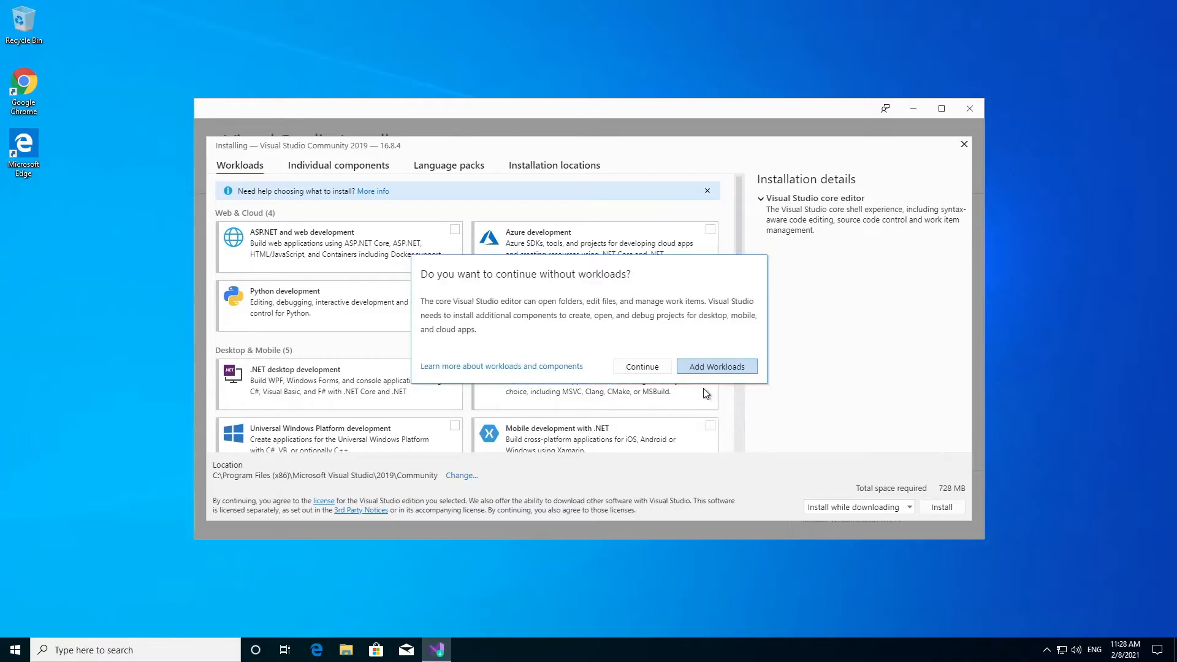
{"action": "left_click", "coordinate": [654, 370]}
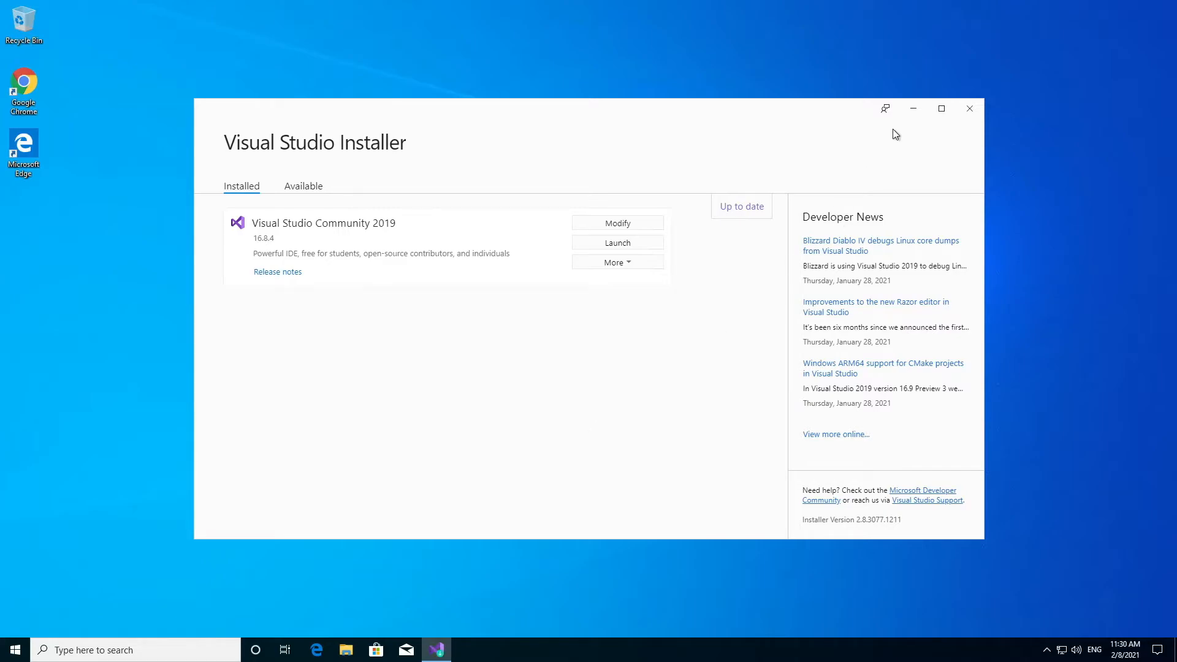
- Close the Visual Studio Installer, skip the Visual Studio sign-in and exit Visual Studio from its first-launch settings
{"action": "left_click", "coordinate": [970, 110]}
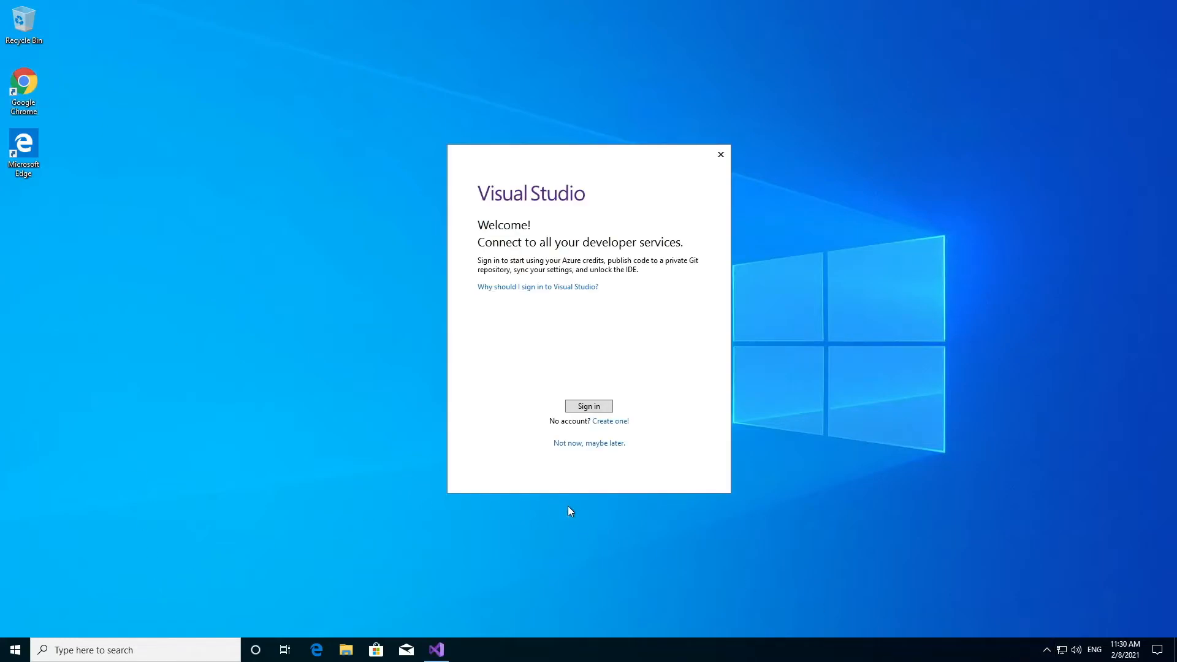
{"action": "left_click", "coordinate": [609, 443]}
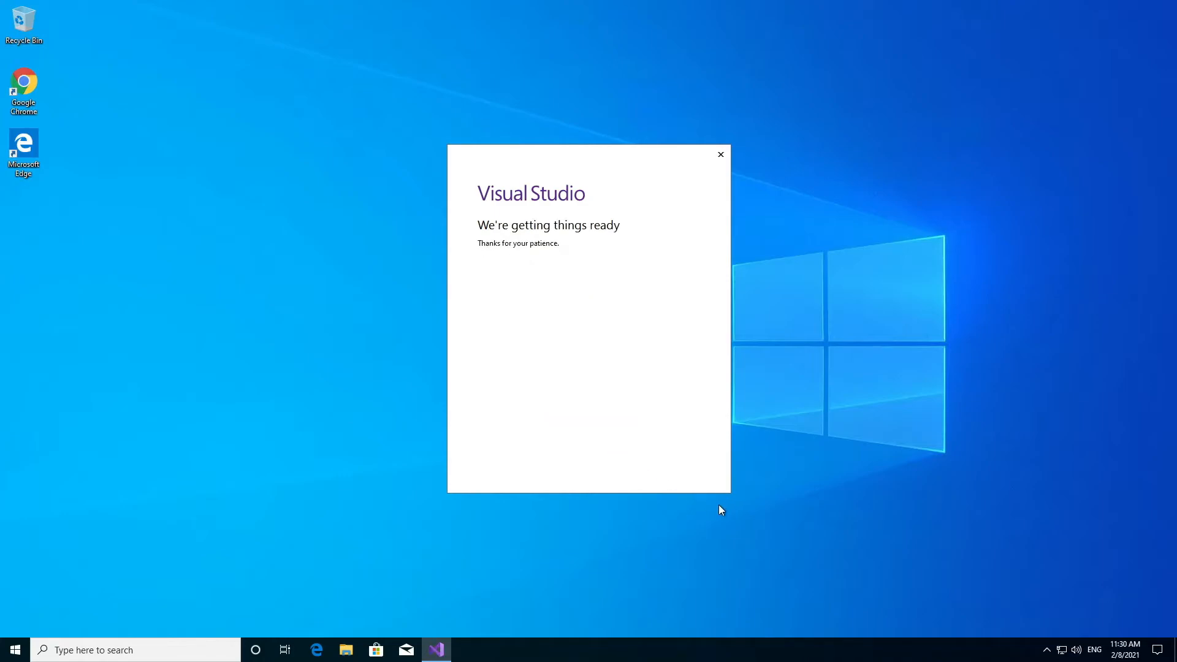
{"action": "left_click", "coordinate": [551, 423]}
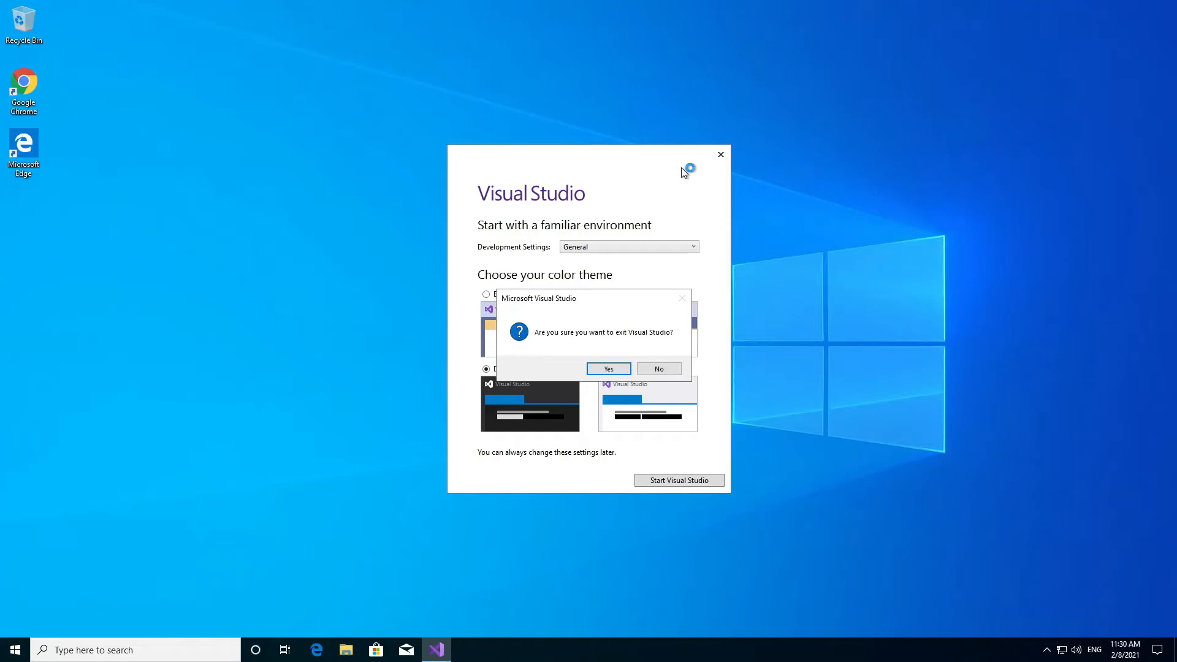
{"action": "key", "text": "Return"}
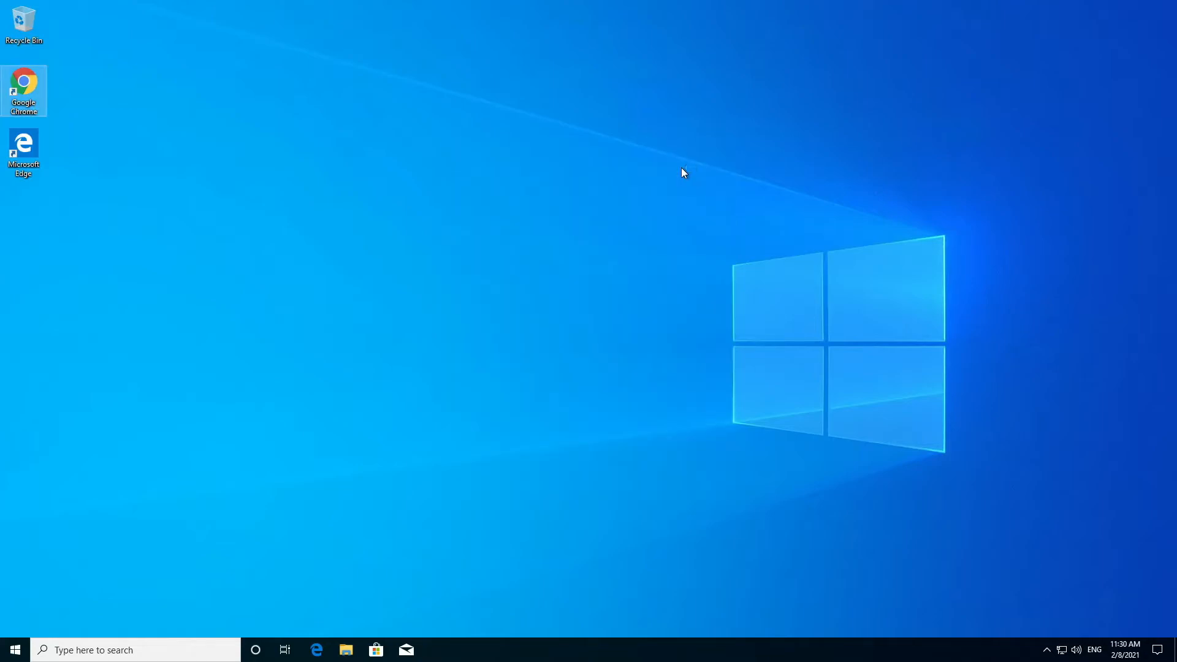
{"action": "left_click", "coordinate": [531, 261]}
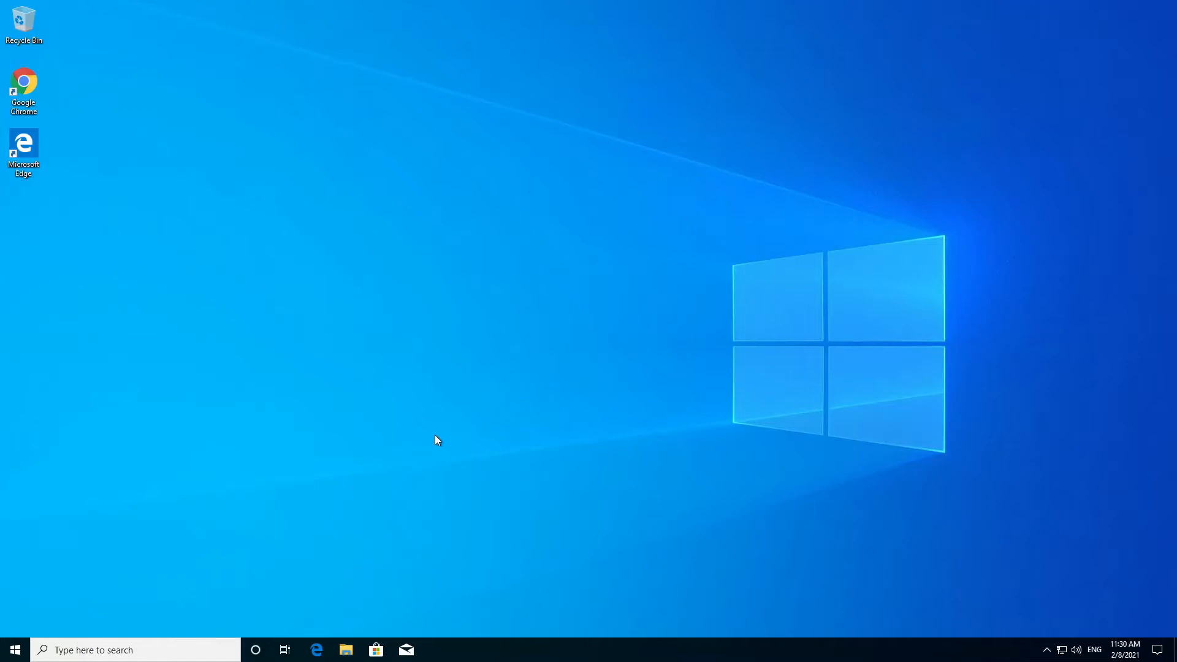
- Open the C:\xampp\htdocs folder in File Explorer
{"action": "left_click", "coordinate": [346, 650]}
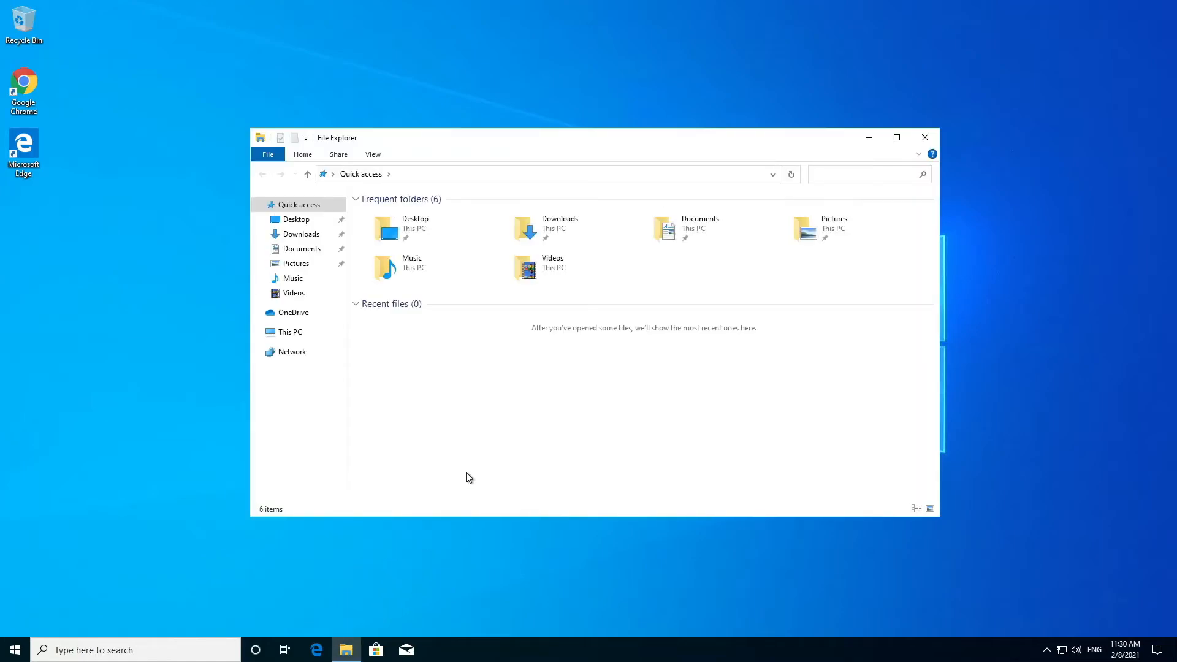
{"action": "left_click", "coordinate": [288, 331]}
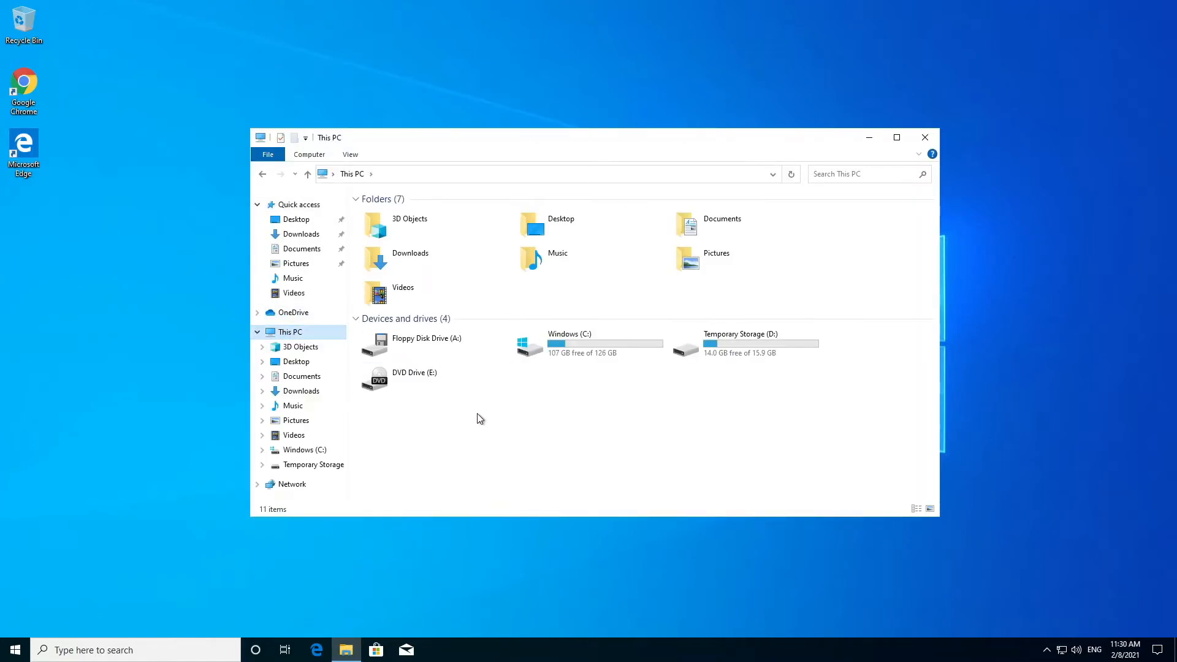
{"action": "double_click", "coordinate": [632, 356]}
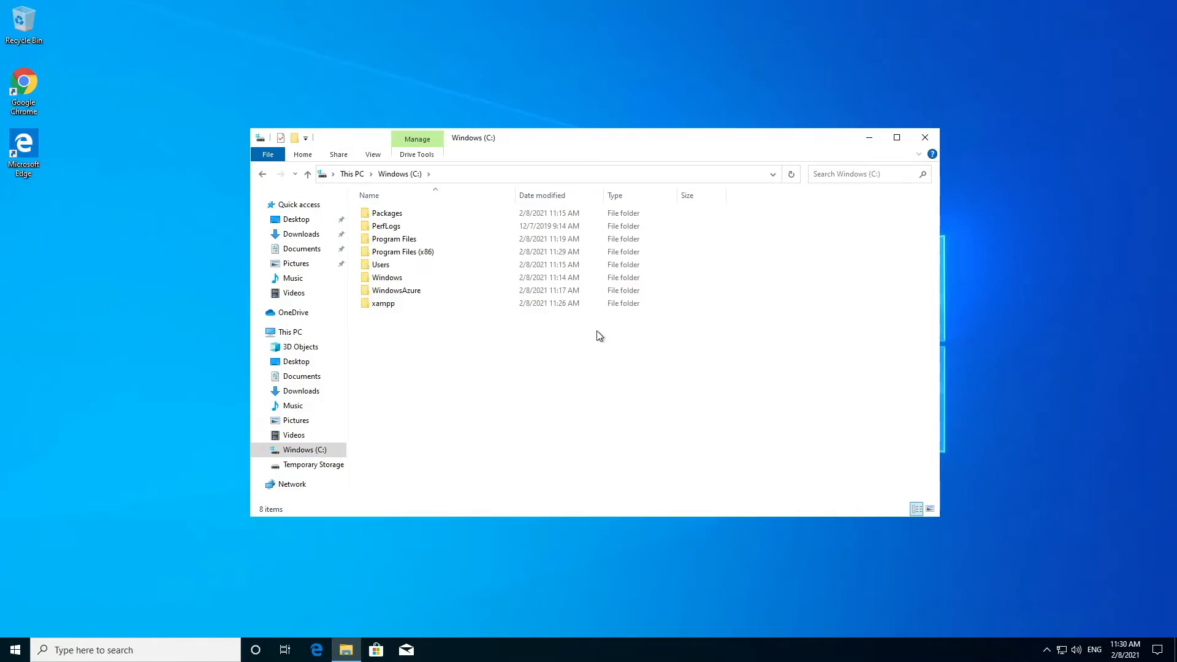
{"action": "double_click", "coordinate": [396, 310]}
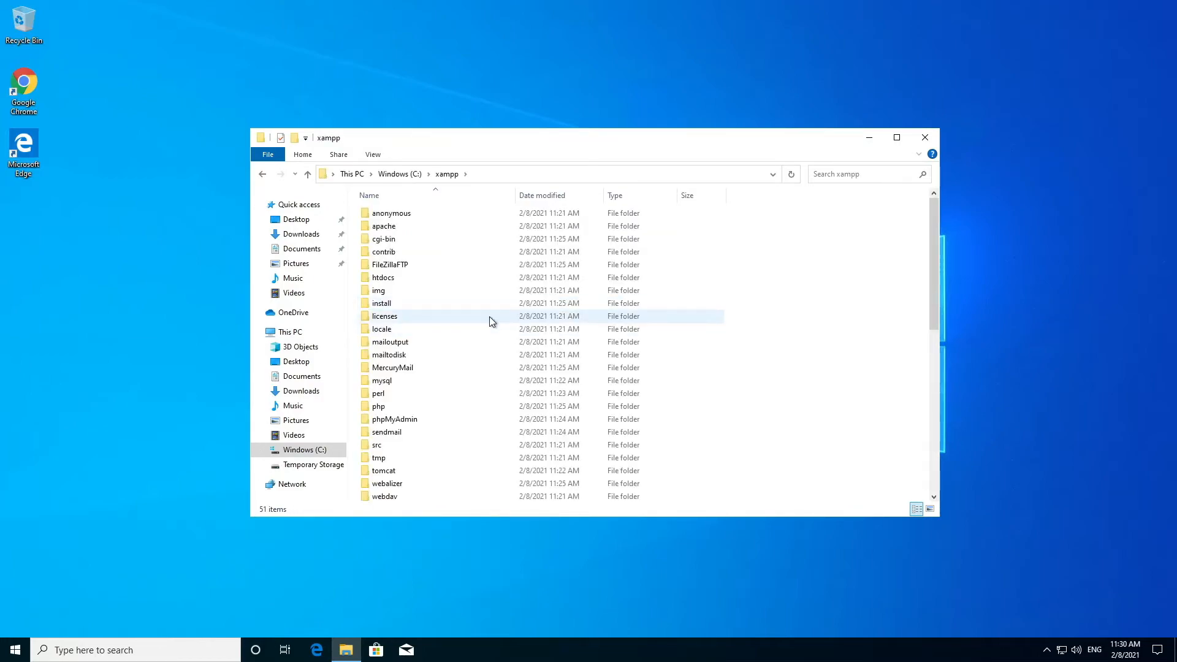
{"action": "double_click", "coordinate": [508, 281]}
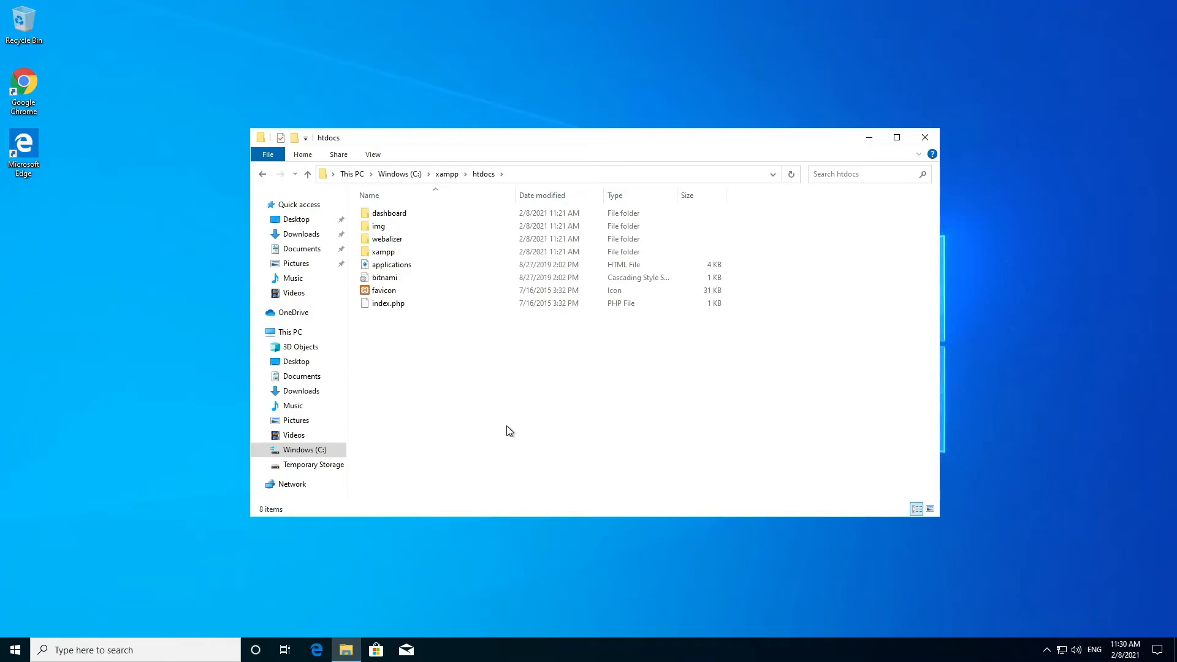
- Select and delete all default files and folders inside htdocs
{"action": "left_click_drag", "start_coordinate": [524, 377], "coordinate": [571, 154]}
{"action": "left_click", "coordinate": [571, 352]}
{"action": "left_click_drag", "start_coordinate": [540, 448], "coordinate": [764, 76]}
{"action": "left_click", "coordinate": [874, 279]}
{"action": "left_click_drag", "start_coordinate": [719, 353], "coordinate": [711, 98]}
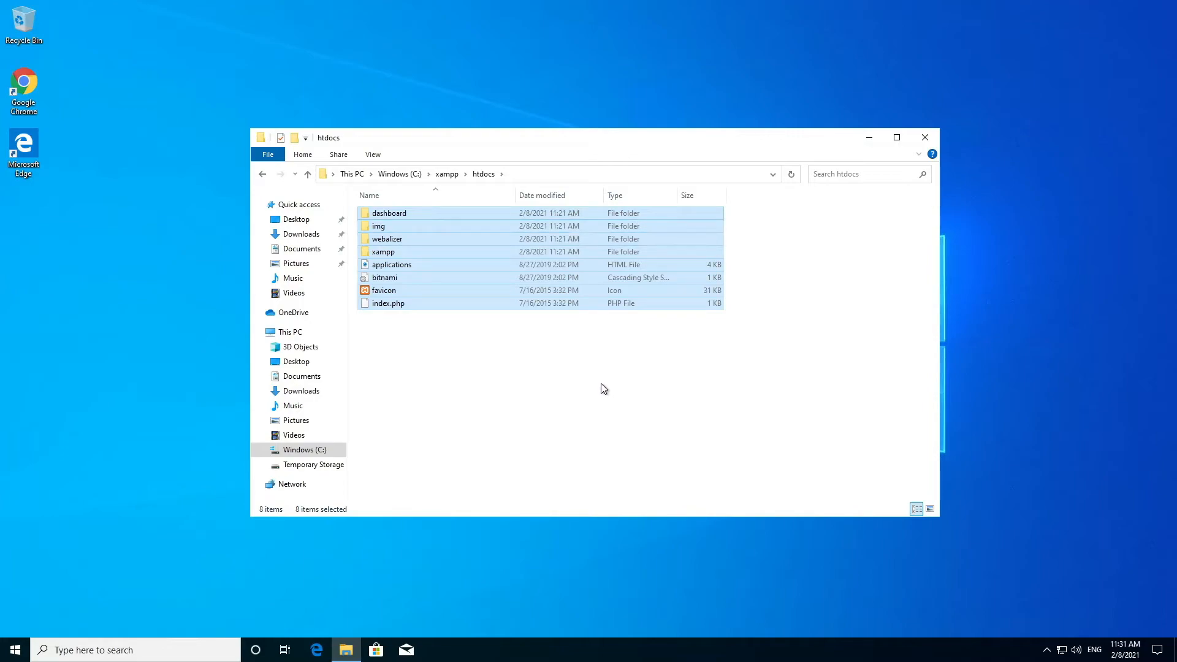
{"action": "key", "text": "Delete"}
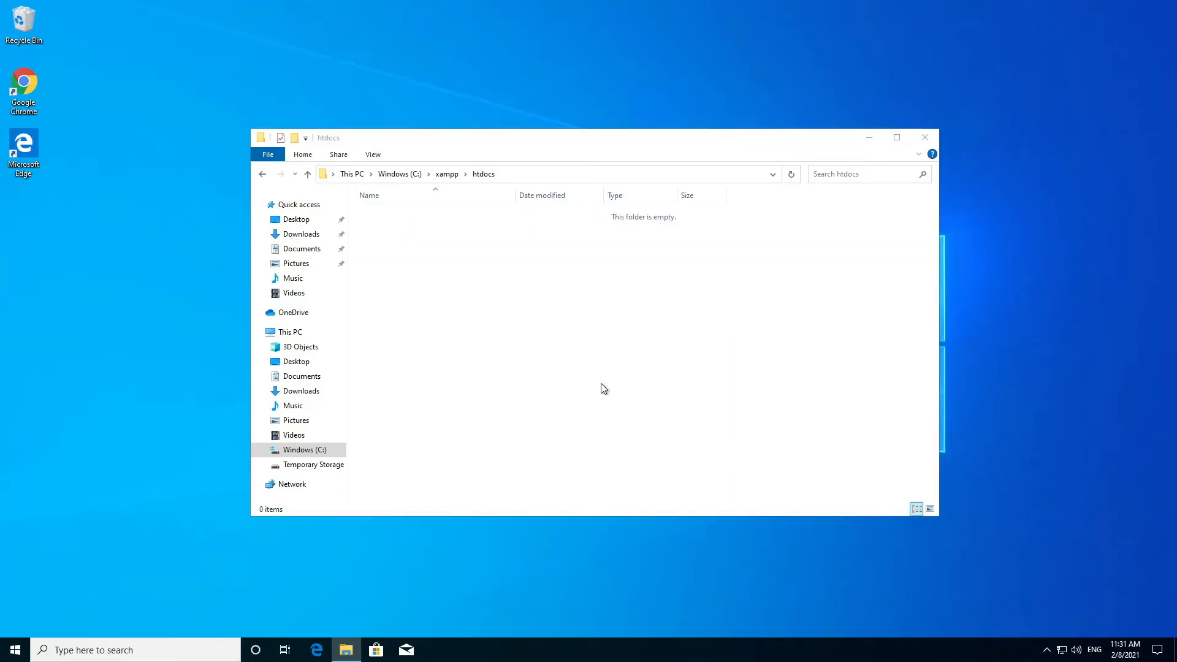
- Create a new folder named growtopia inside the empty htdocs folder
{"action": "right_click", "coordinate": [11, 9]}
{"action": "left_click", "coordinate": [58, 35]}
{"action": "right_click", "coordinate": [534, 309]}
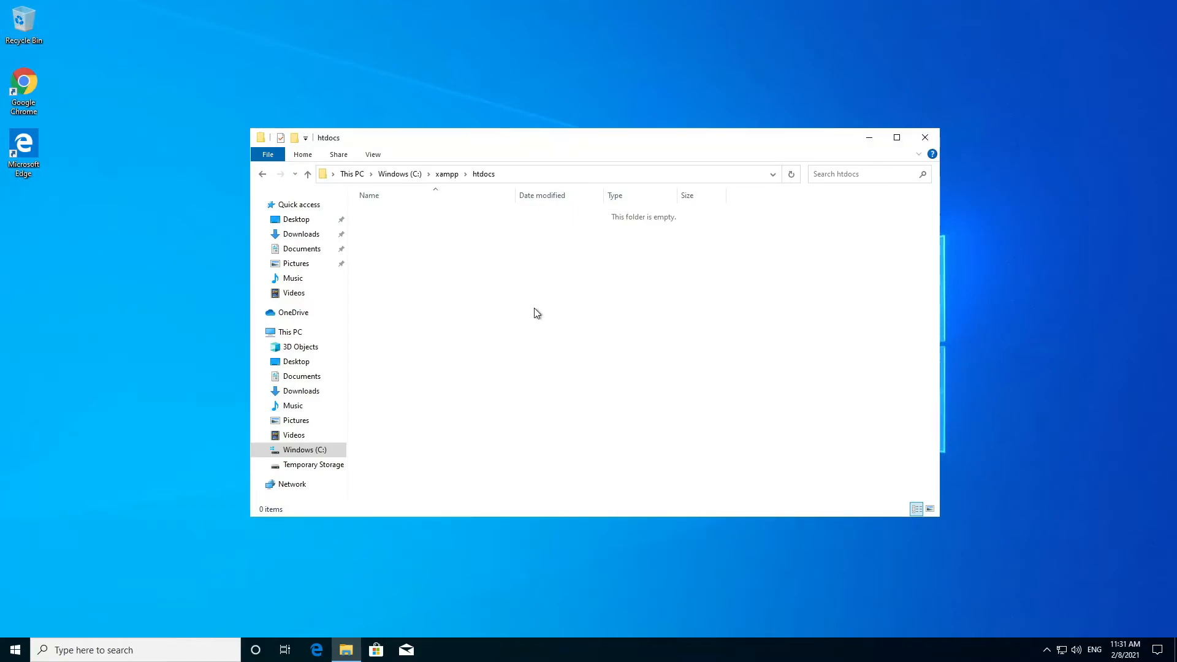
{"action": "mouse_move", "coordinate": [622, 459]}
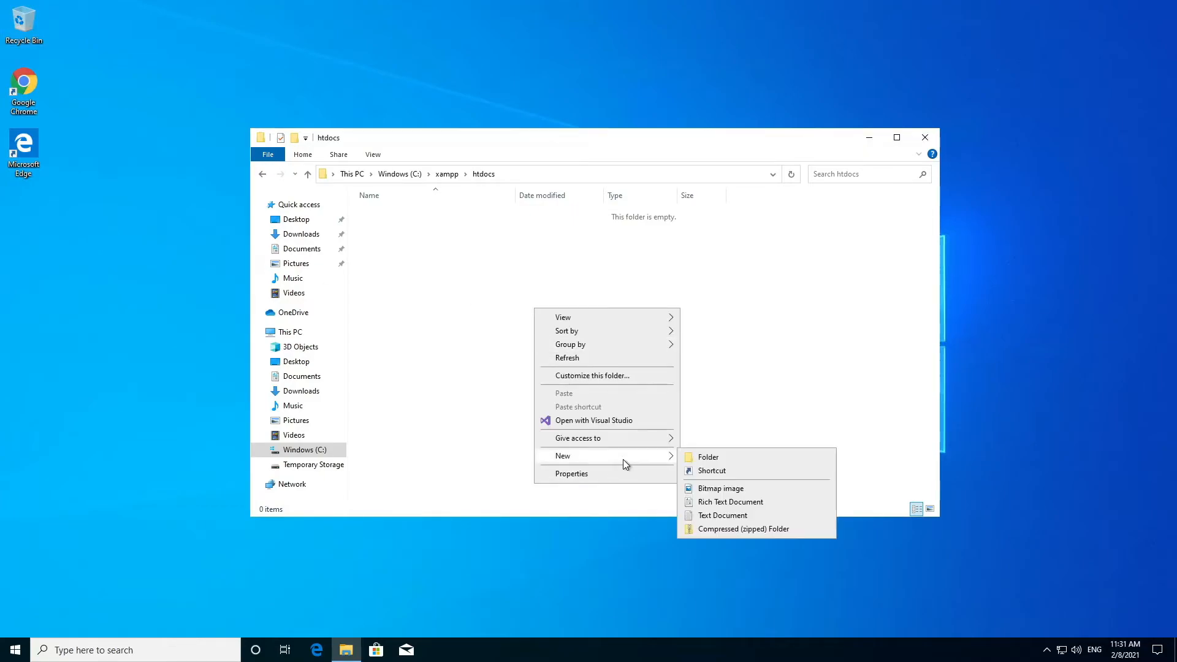
{"action": "left_click", "coordinate": [709, 458]}
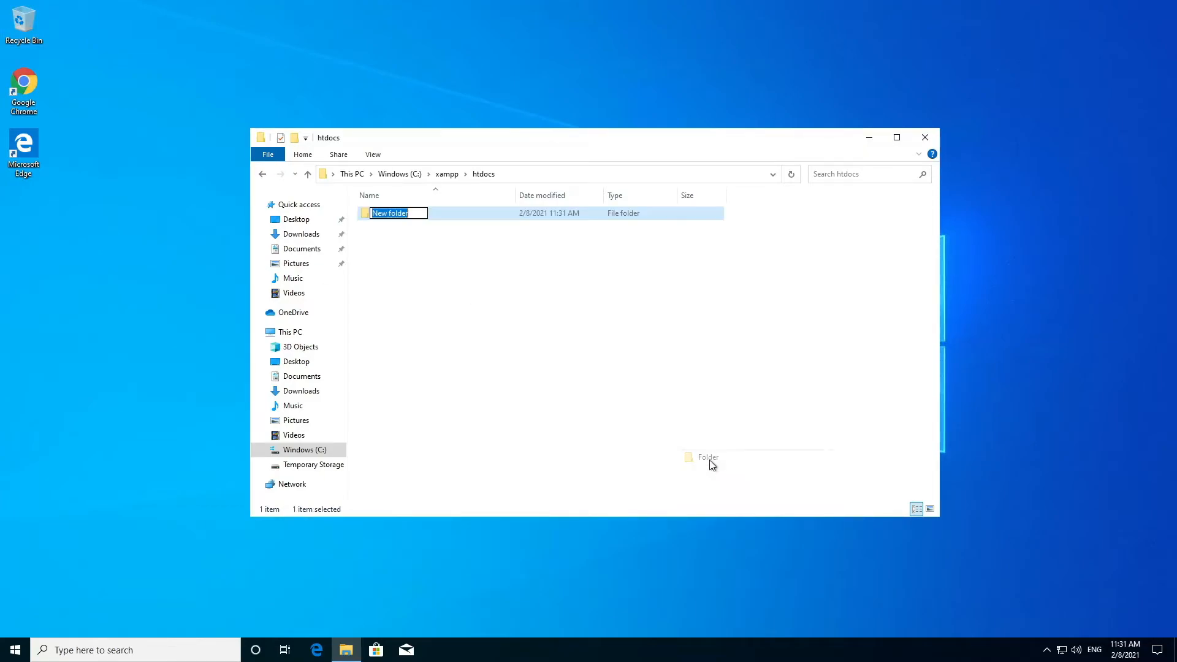
{"action": "type", "text": "growtopia"}
{"action": "left_click", "coordinate": [710, 462]}
- Return to the xampp folder and run the xampp-control application as administrator, moving its window into view
{"action": "left_click", "coordinate": [263, 174]}
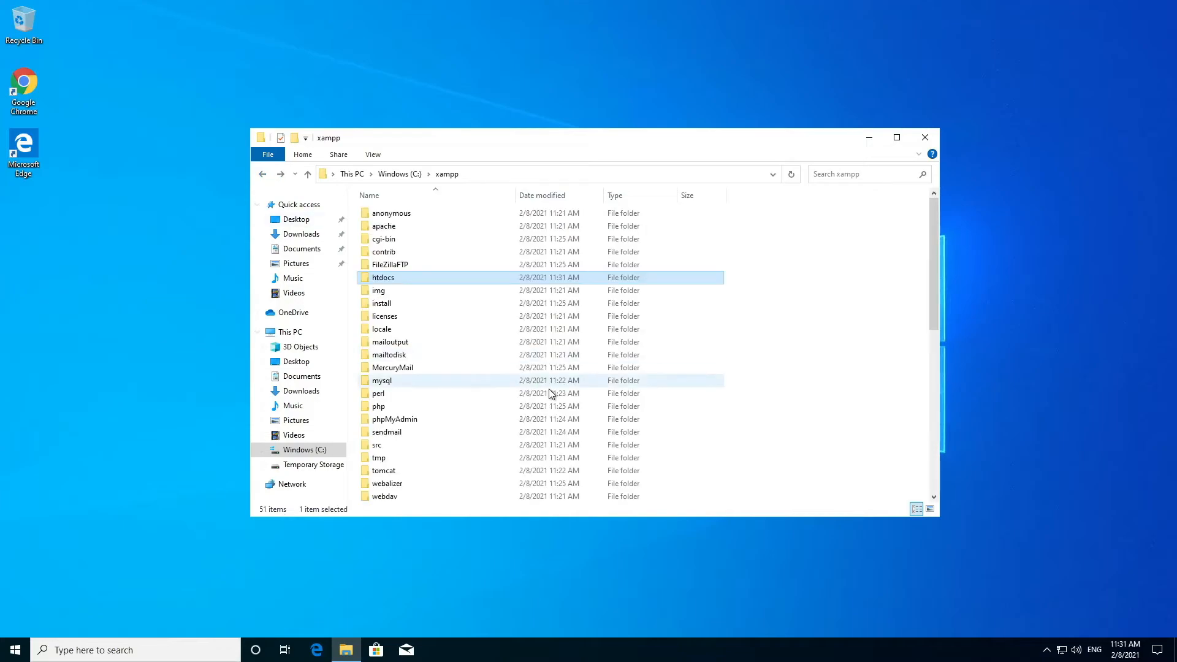
{"action": "scroll", "coordinate": [561, 399], "scroll_direction": "down", "scroll_amount": 10}
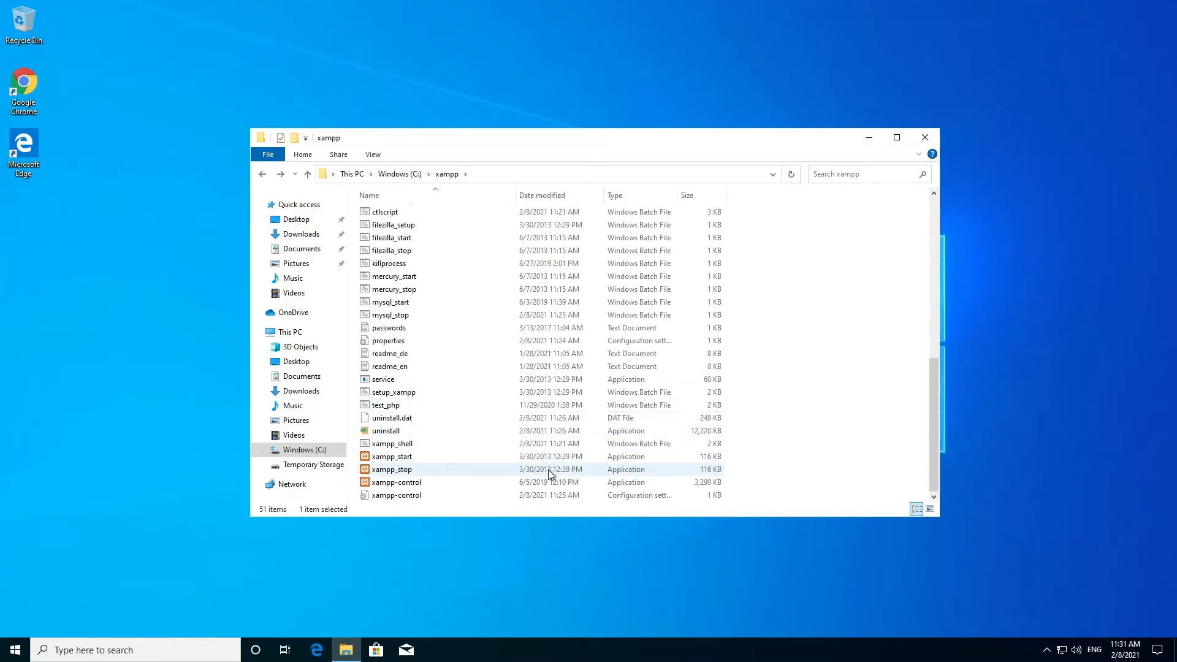
{"action": "right_click", "coordinate": [543, 482]}
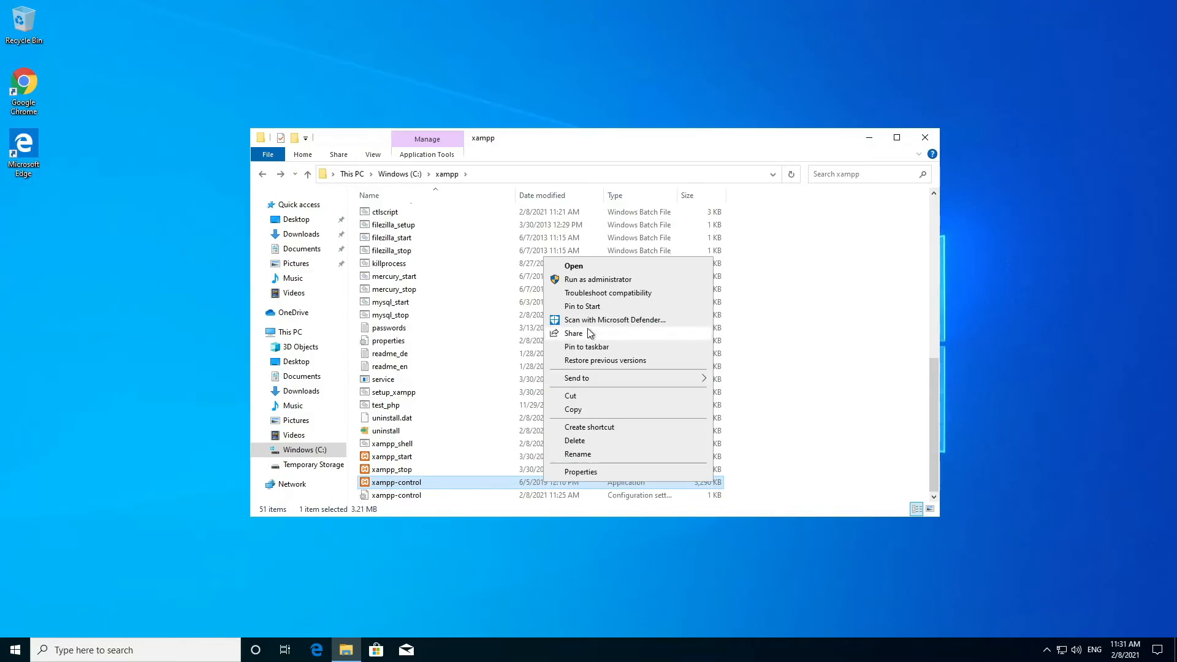
{"action": "left_click", "coordinate": [621, 281]}
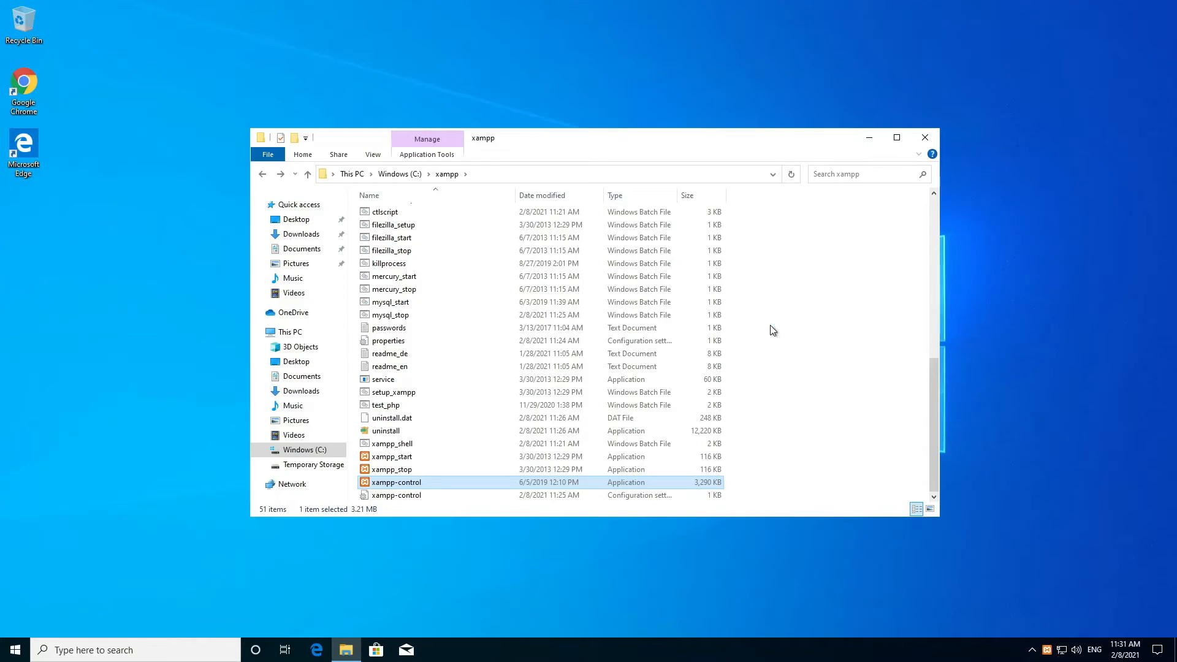
{"action": "left_click_drag", "start_coordinate": [277, 3], "coordinate": [769, 137]}
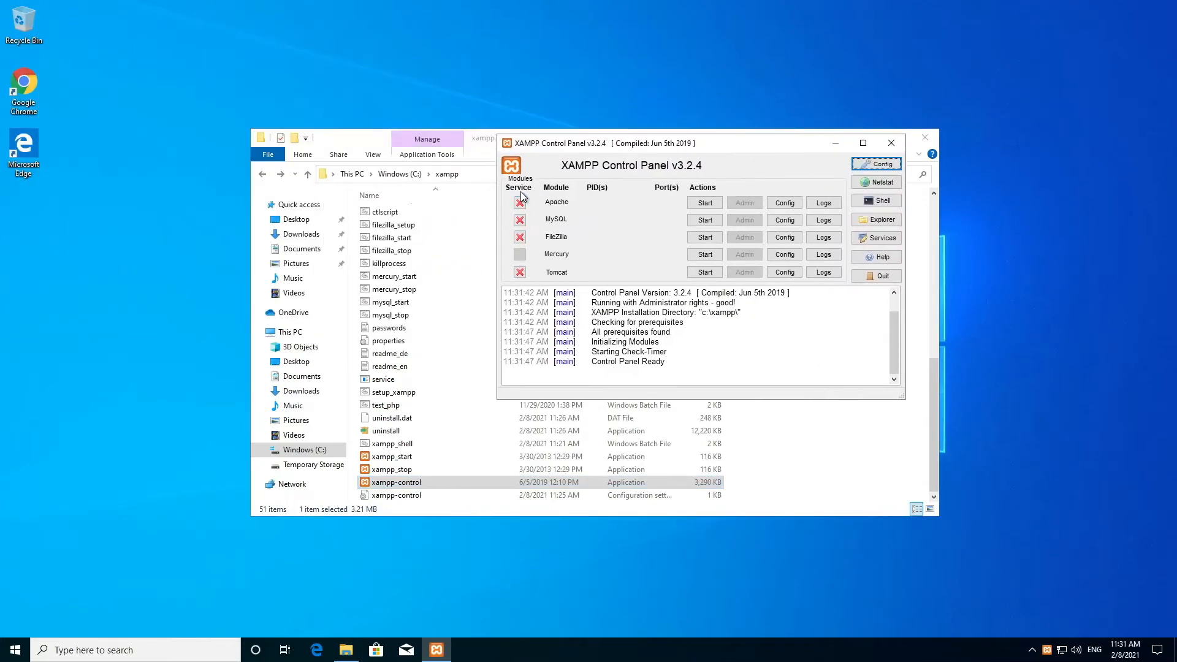
- Install Apache as a service, allow Apache HTTP Server through the firewall on private and public networks, and close File Explorer
{"action": "left_click", "coordinate": [519, 203]}
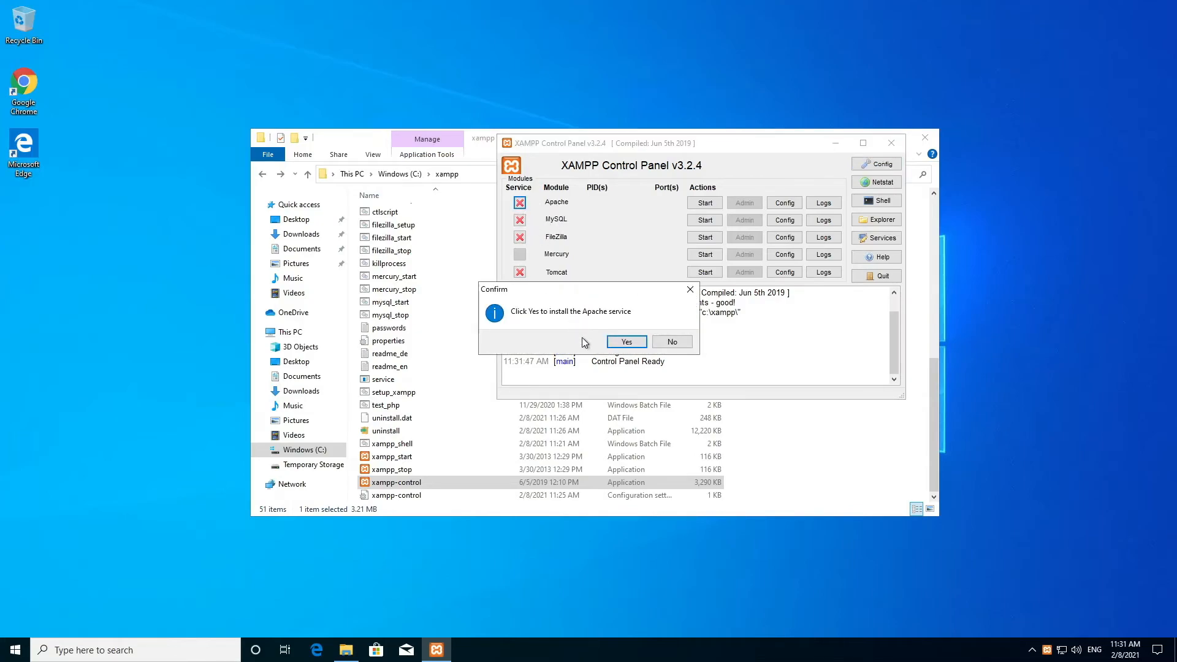
{"action": "left_click", "coordinate": [625, 341]}
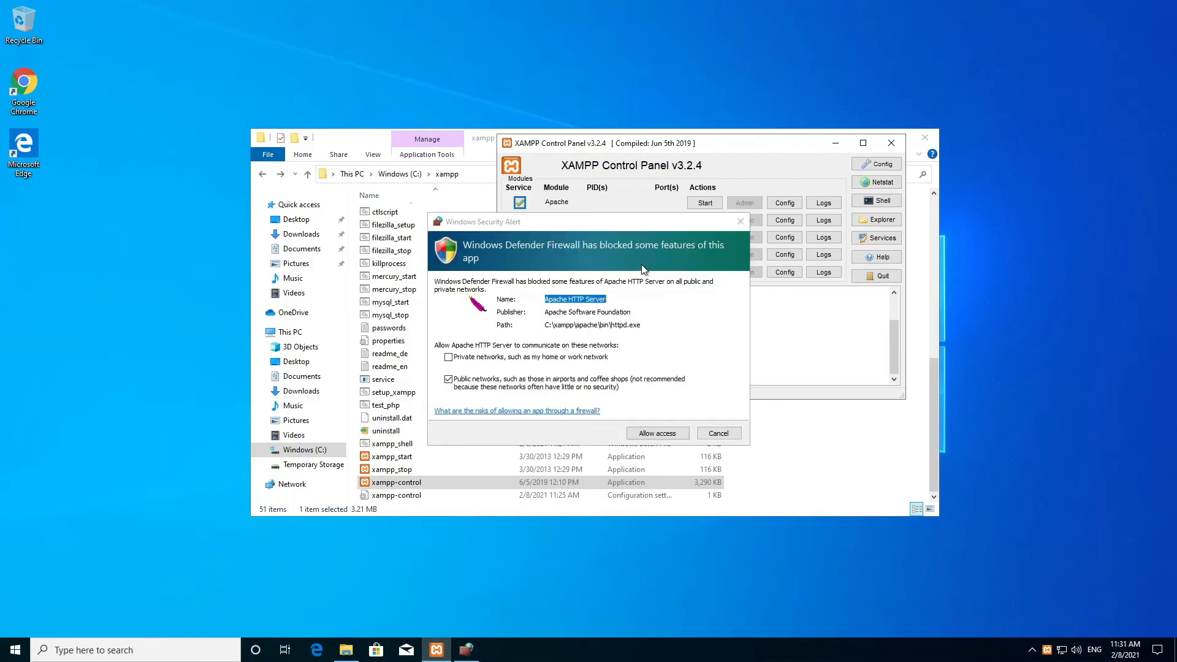
{"action": "left_click", "coordinate": [543, 357]}
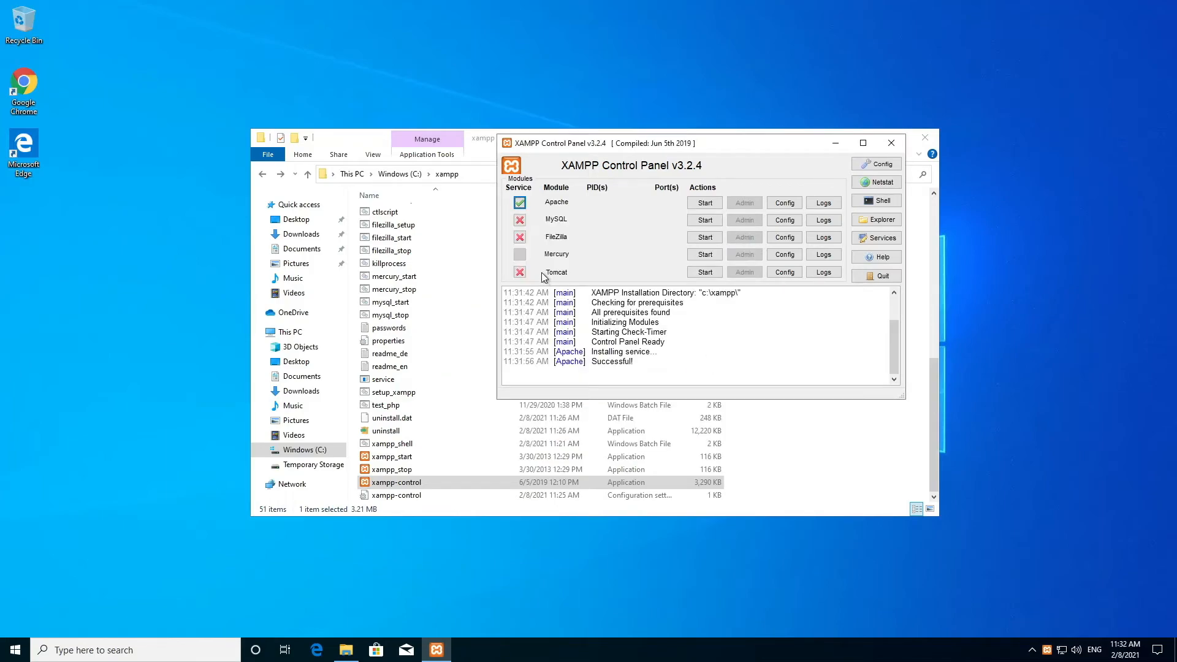
{"action": "left_click", "coordinate": [923, 138]}
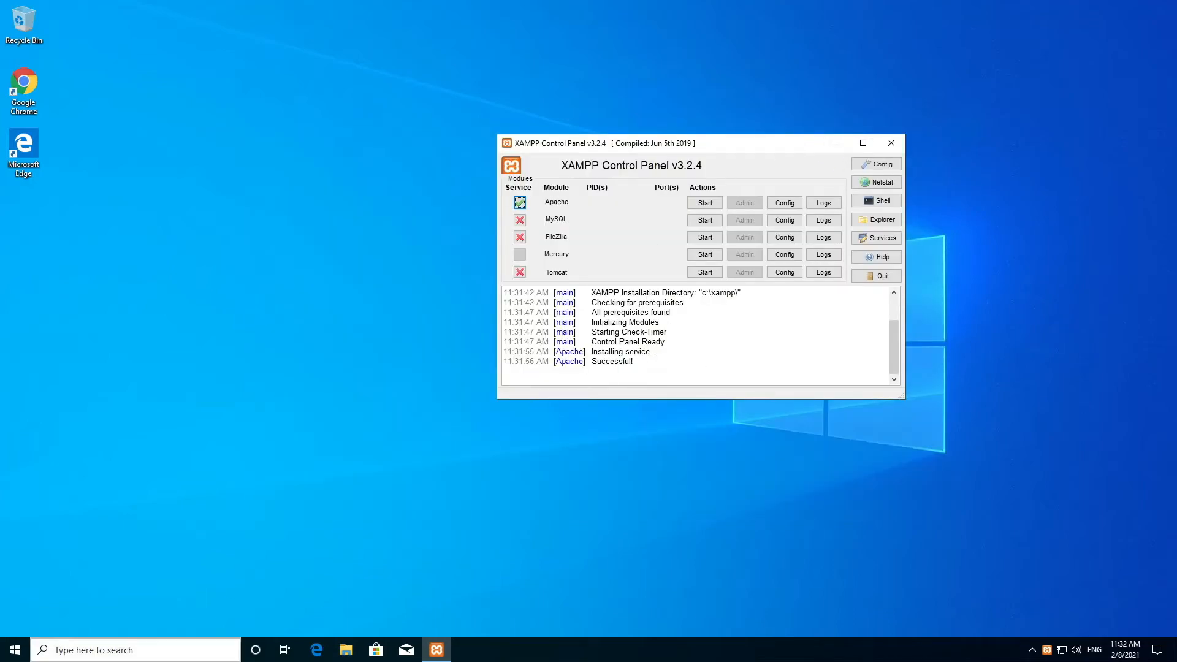
- Find the Windows Defender Firewall control panel with Windows search and turn the firewall off for both private and public networks
{"action": "left_click", "coordinate": [205, 651]}
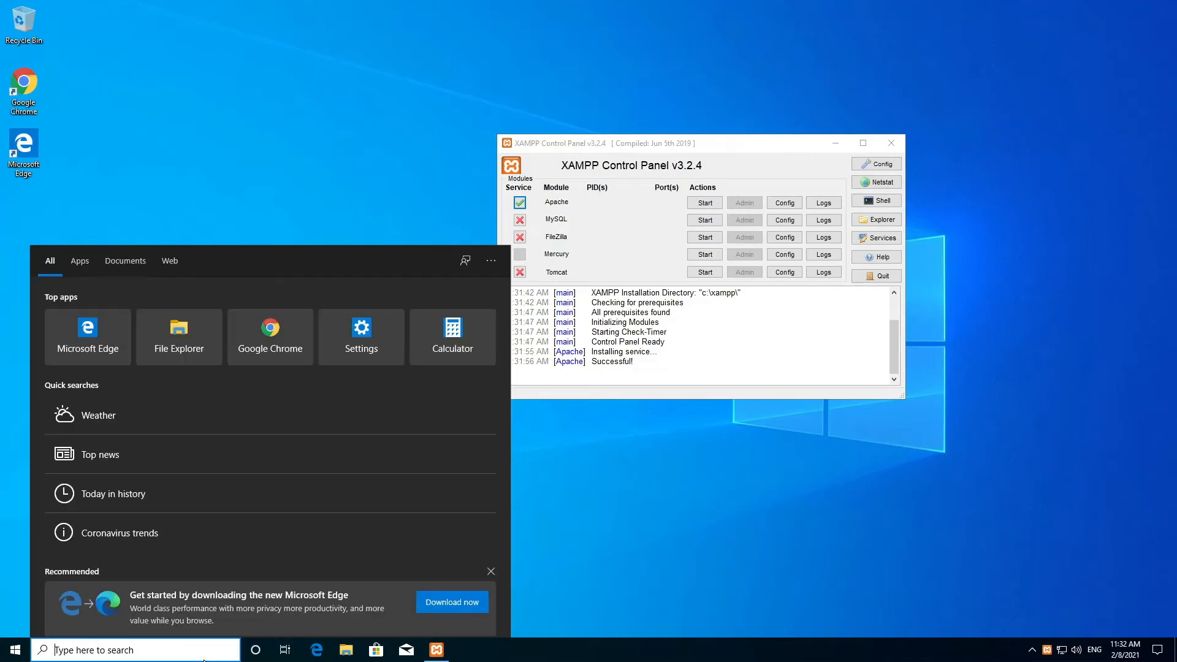
{"action": "type", "text": "fire"}
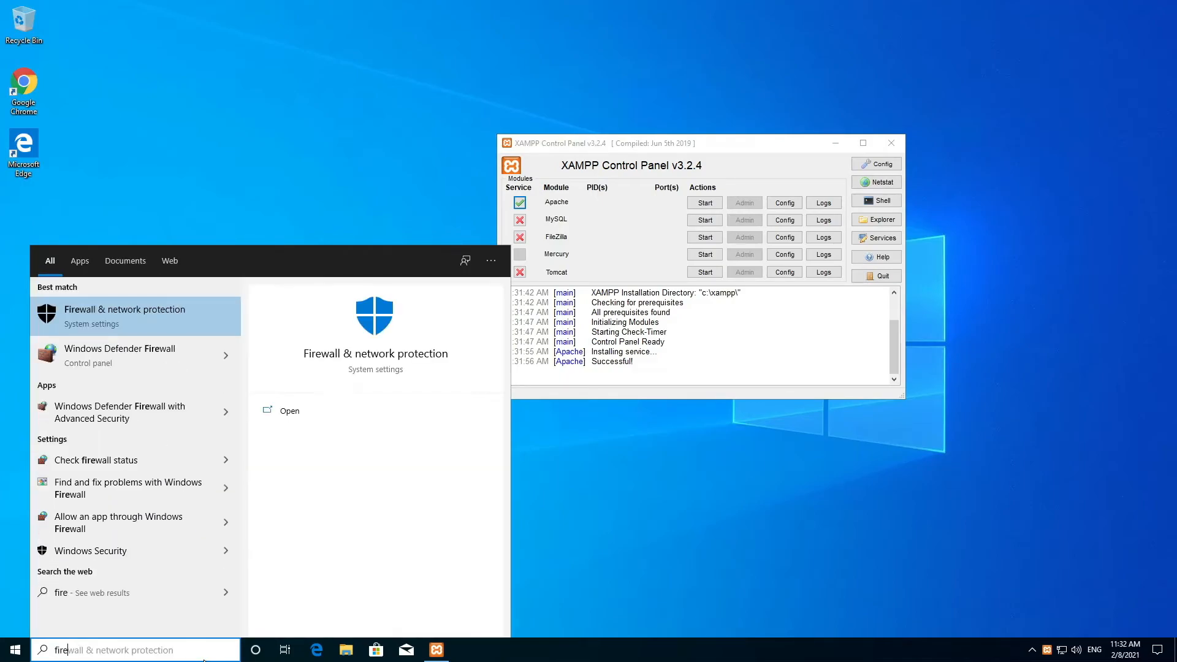
{"action": "key", "text": "Down"}
{"action": "key", "text": "Return"}
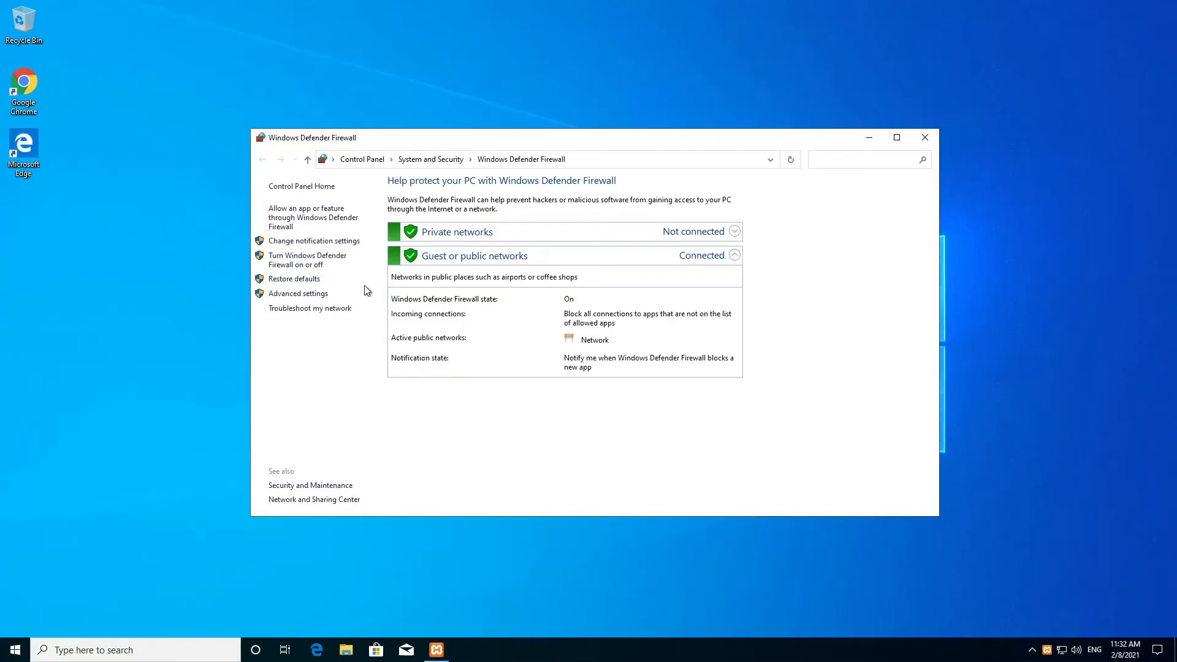
{"action": "left_click", "coordinate": [326, 262]}
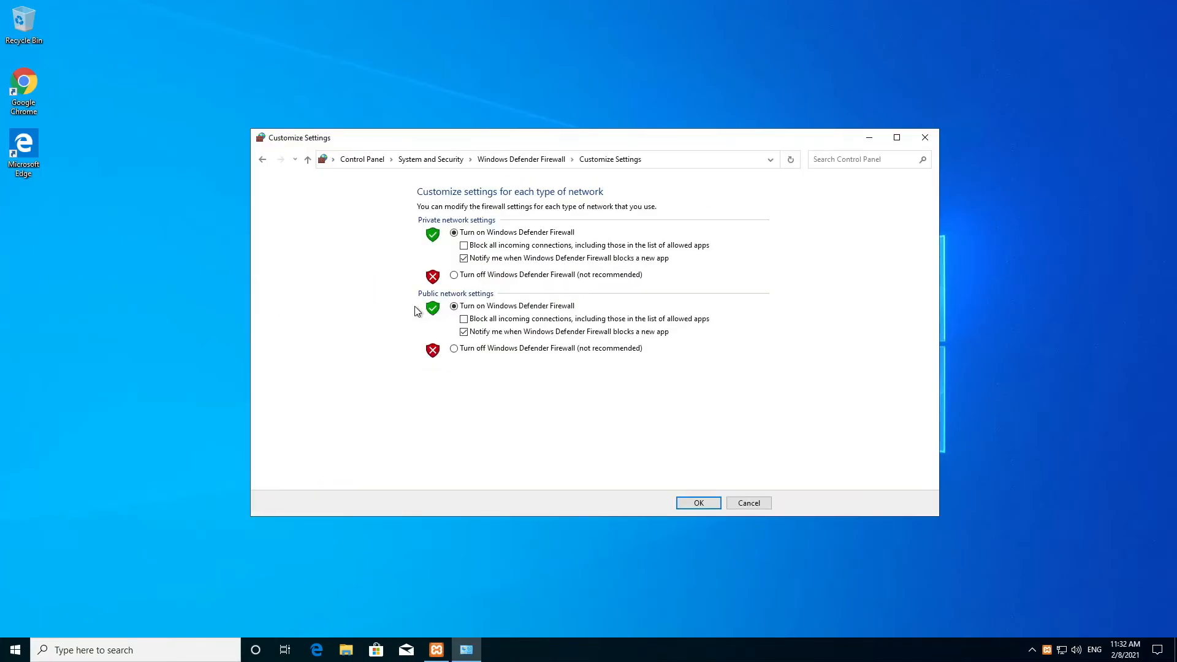
{"action": "left_click", "coordinate": [495, 275]}
{"action": "left_click", "coordinate": [499, 349]}
{"action": "left_click", "coordinate": [698, 503]}
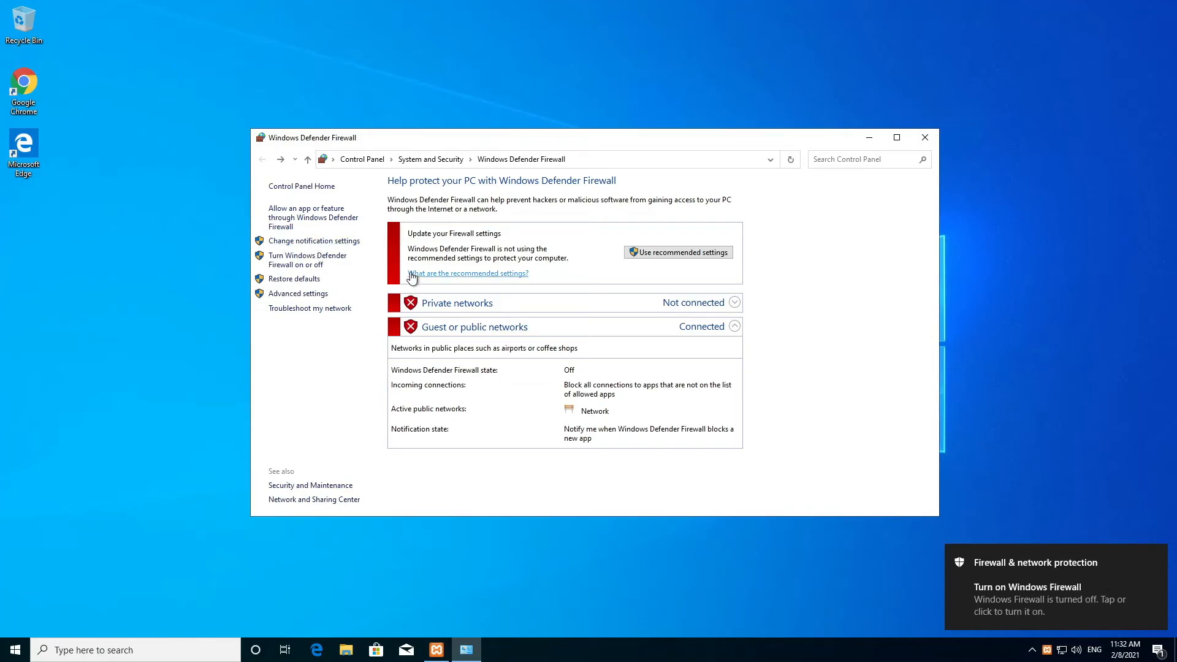
- Create an inbound rule named 80 in the advanced firewall settings for TCP port 80, applying to domain, private and public profiles
{"action": "left_click", "coordinate": [304, 296]}
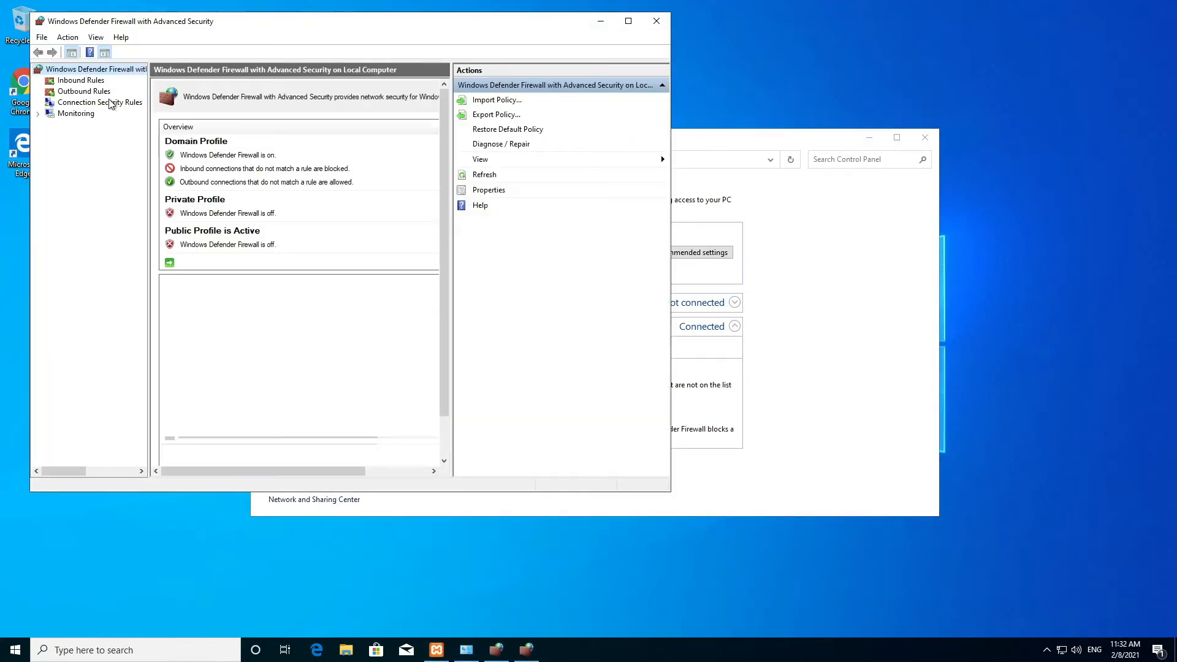
{"action": "left_click", "coordinate": [88, 81]}
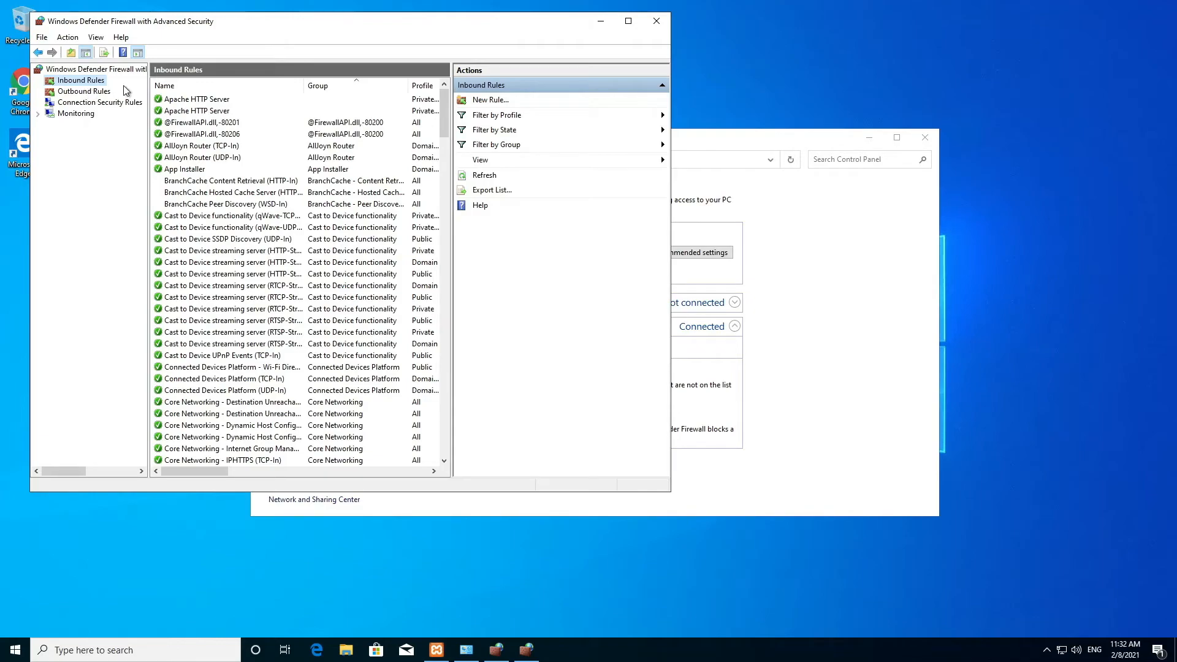
{"action": "left_click", "coordinate": [490, 100]}
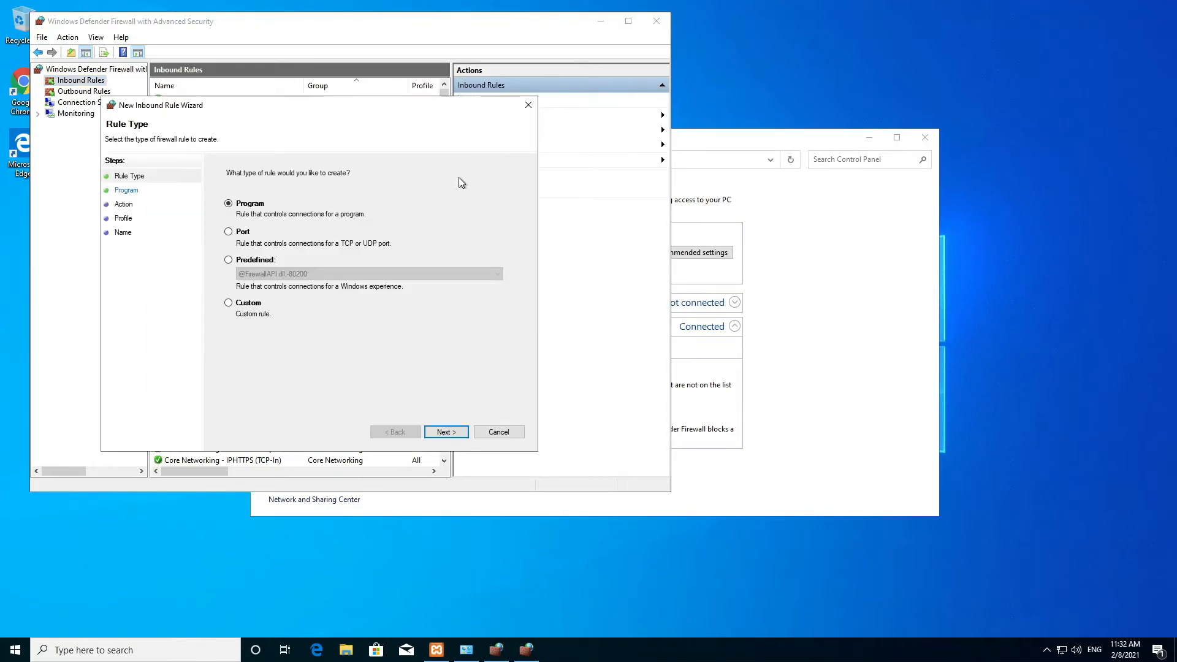
{"action": "left_click", "coordinate": [249, 236]}
{"action": "key", "text": "Return"}
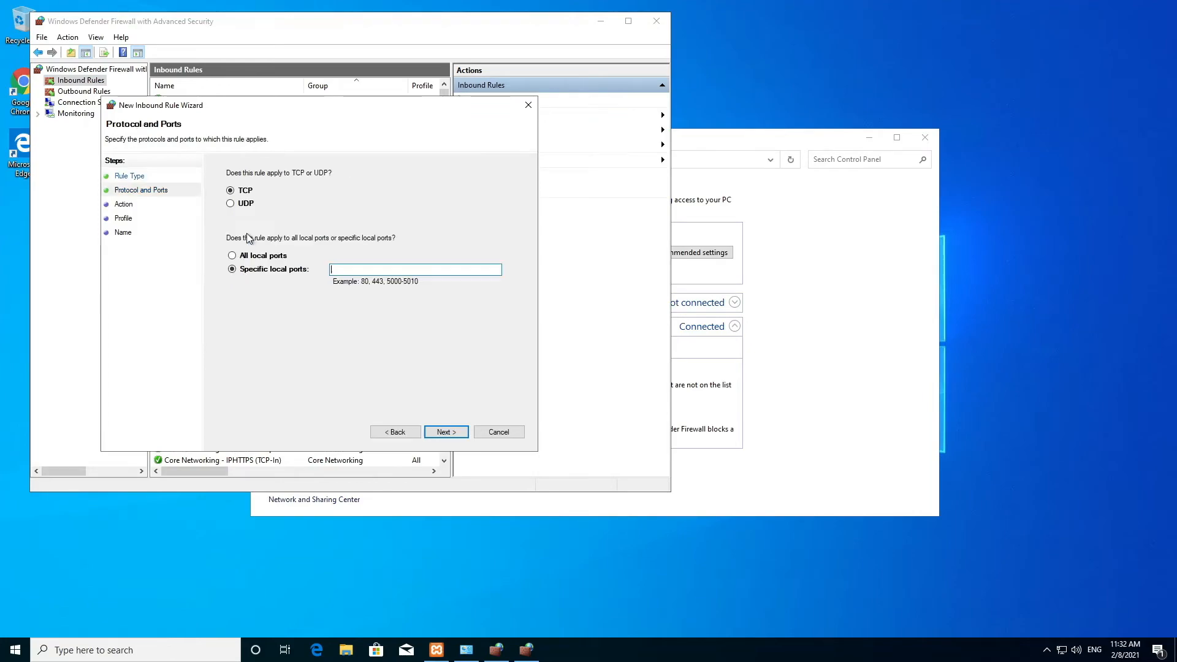
{"action": "type", "text": "80"}
{"action": "key", "text": "Return"}
{"action": "key", "text": "Return"}
{"action": "key", "text": "Return"}
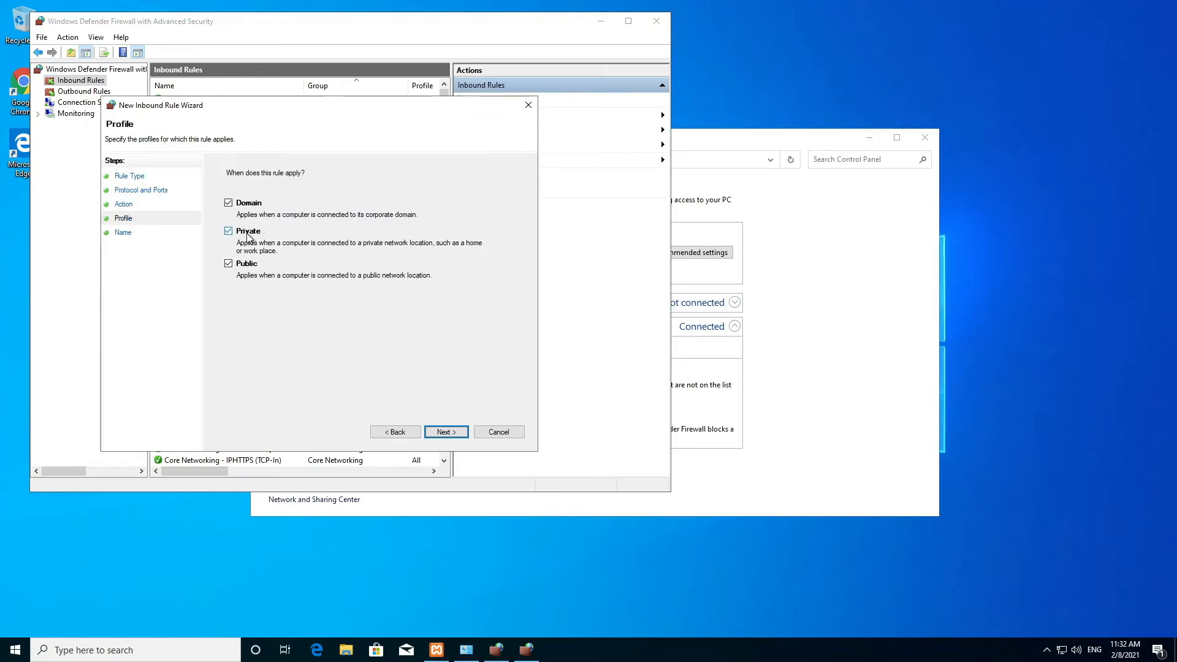
{"action": "type", "text": "80"}
{"action": "key", "text": "Return"}
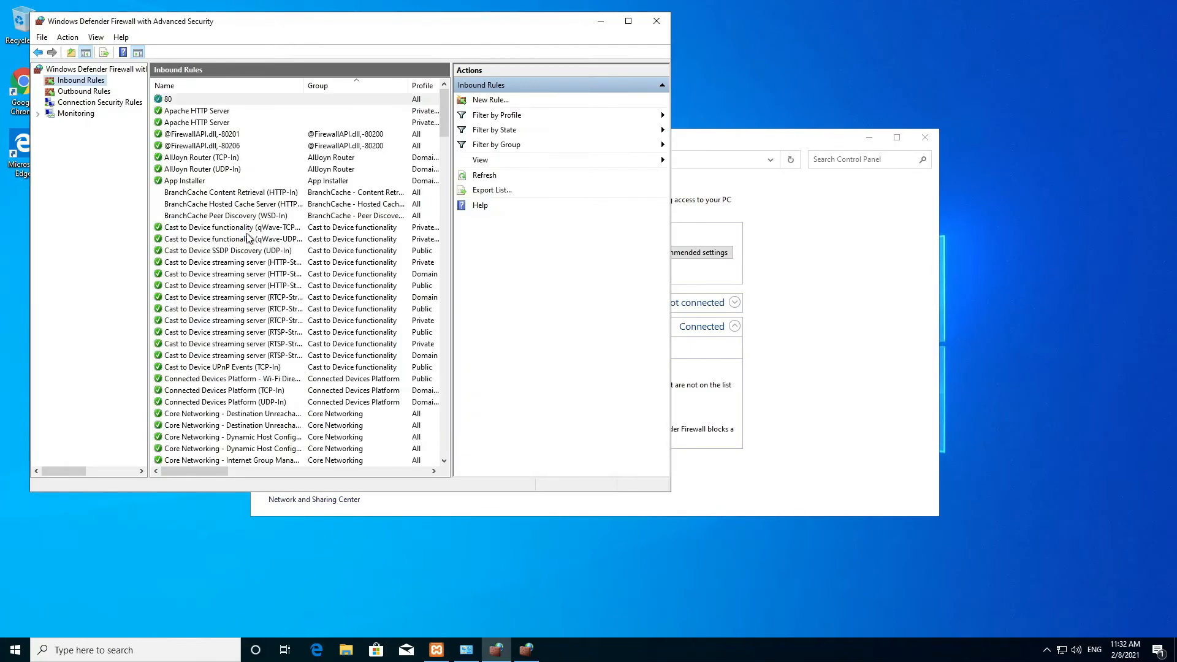
- Duplicate the inbound rule 80 by copying it and pasting it into the inbound rules list
{"action": "left_click", "coordinate": [310, 101]}
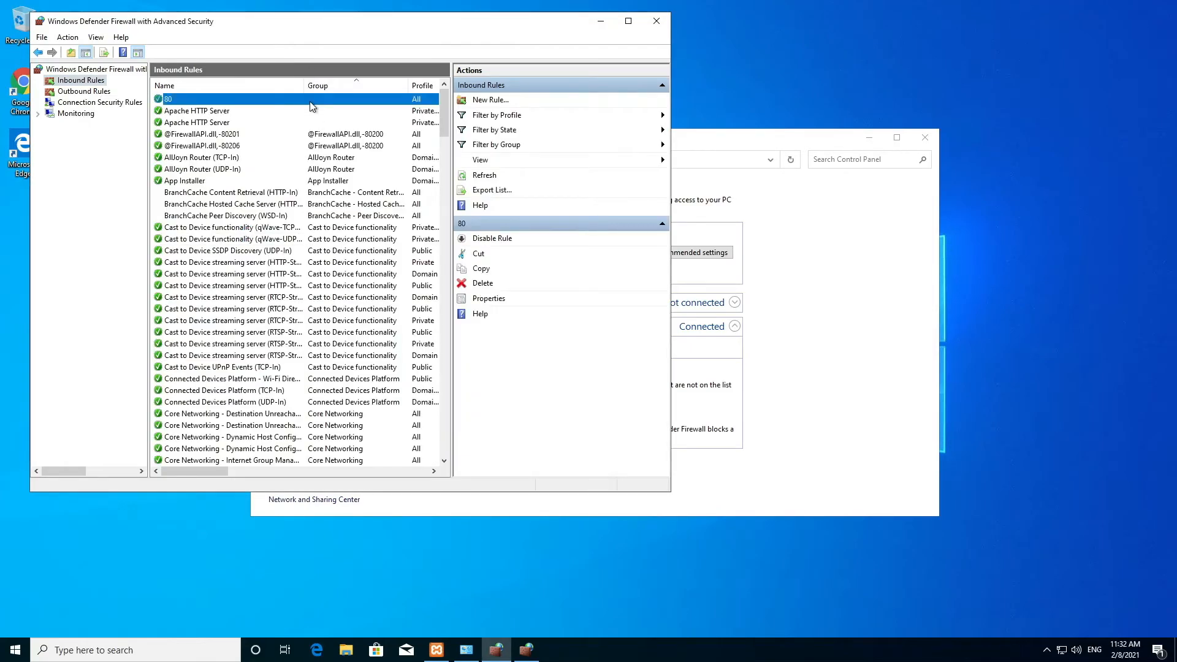
{"action": "left_click", "coordinate": [483, 270]}
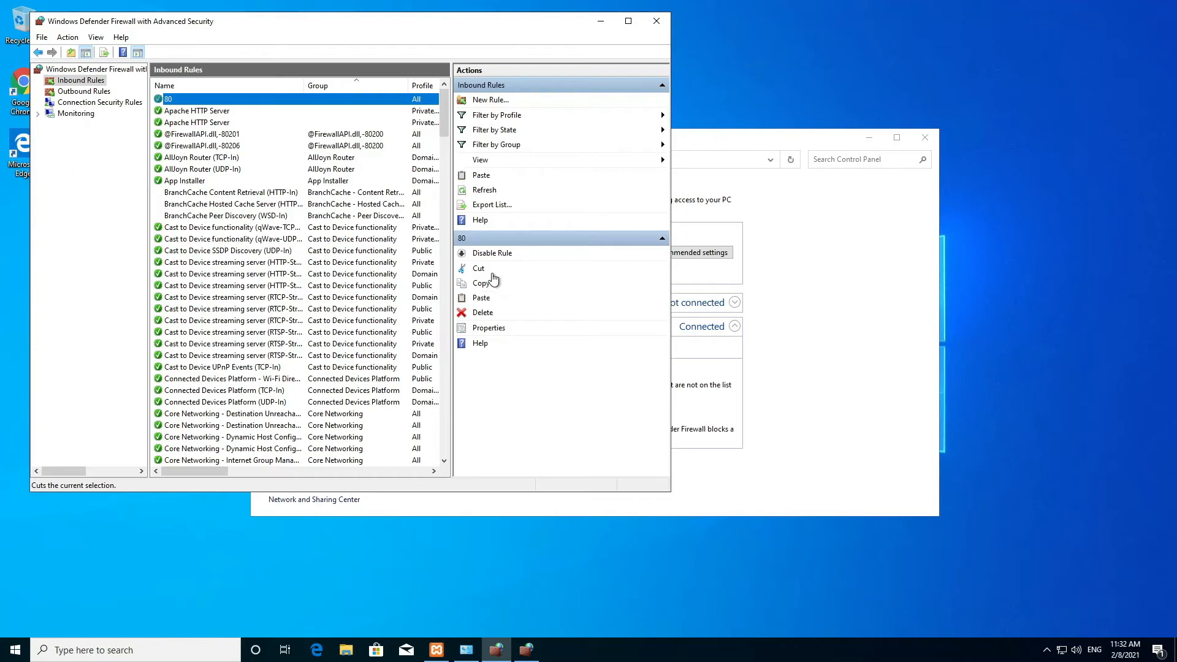
{"action": "left_click", "coordinate": [482, 178]}
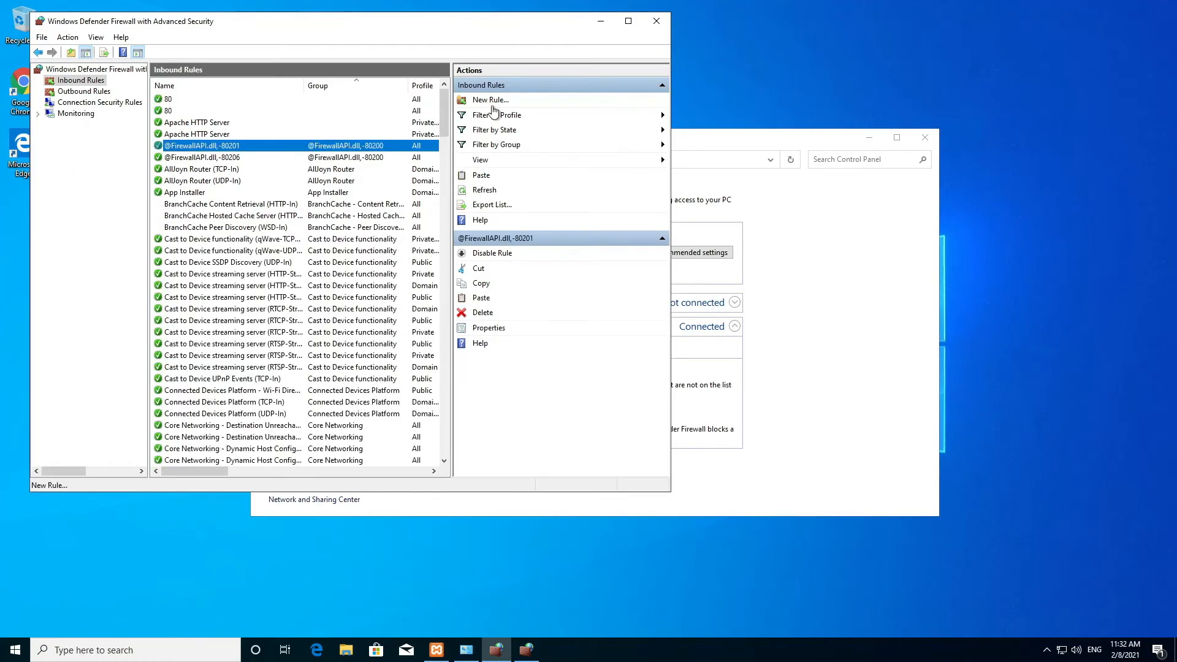
- Create an inbound port rule named 17091 that allows connections on UDP port 17091 for domain, private and public profiles
{"action": "left_click", "coordinate": [490, 100]}
{"action": "left_click", "coordinate": [258, 253]}
{"action": "key", "text": "Return"}
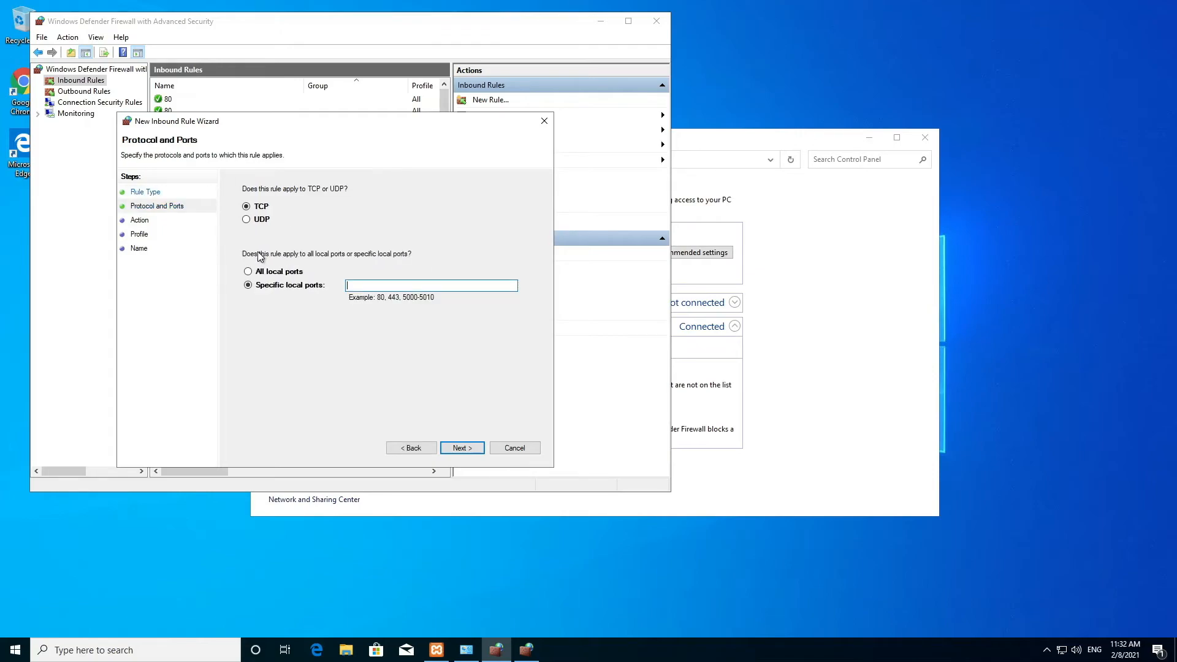
{"action": "left_click", "coordinate": [247, 220]}
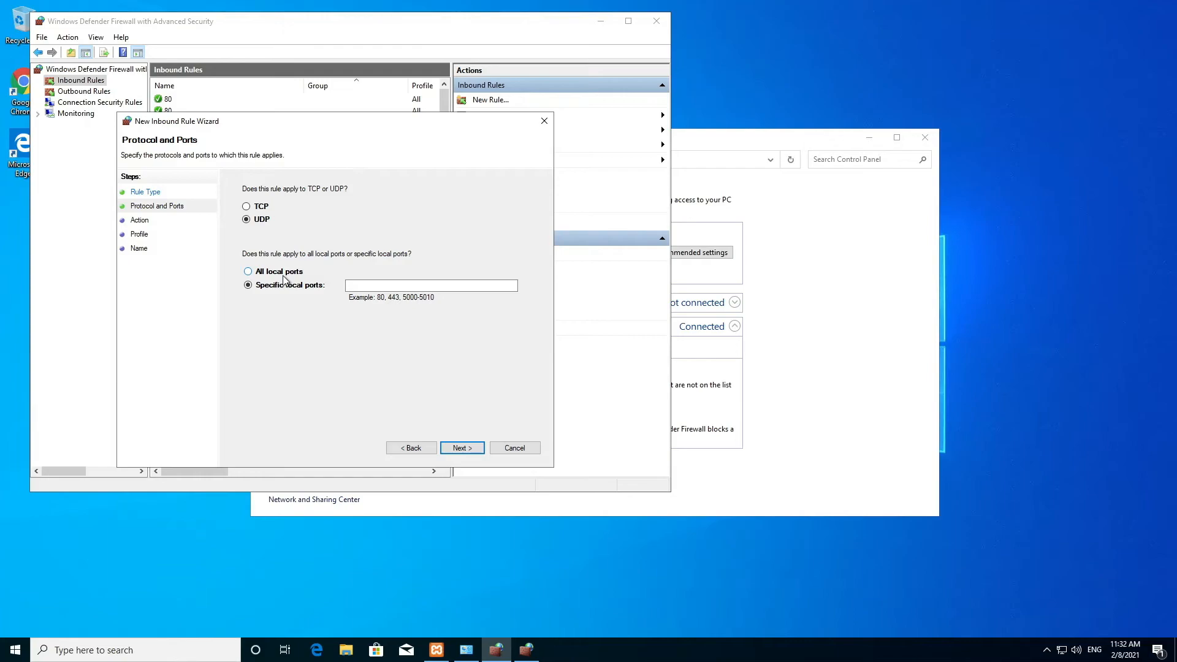
{"action": "left_click", "coordinate": [410, 285]}
{"action": "type", "text": "17091"}
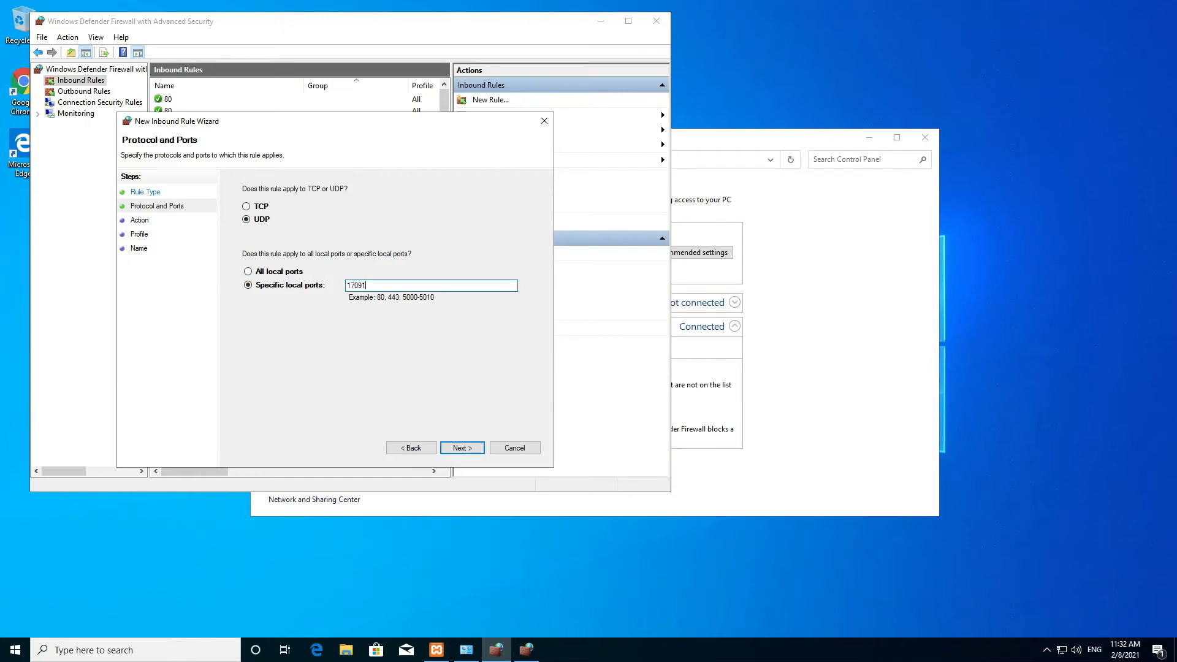
{"action": "key", "text": "Return"}
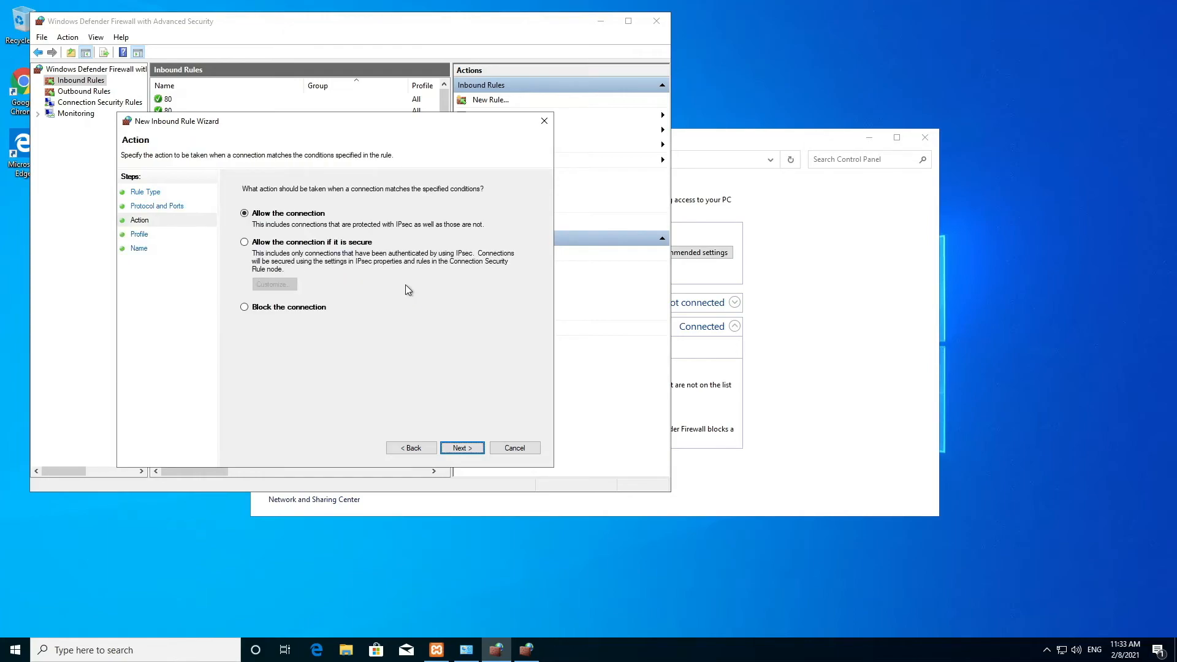
{"action": "key", "text": "Return"}
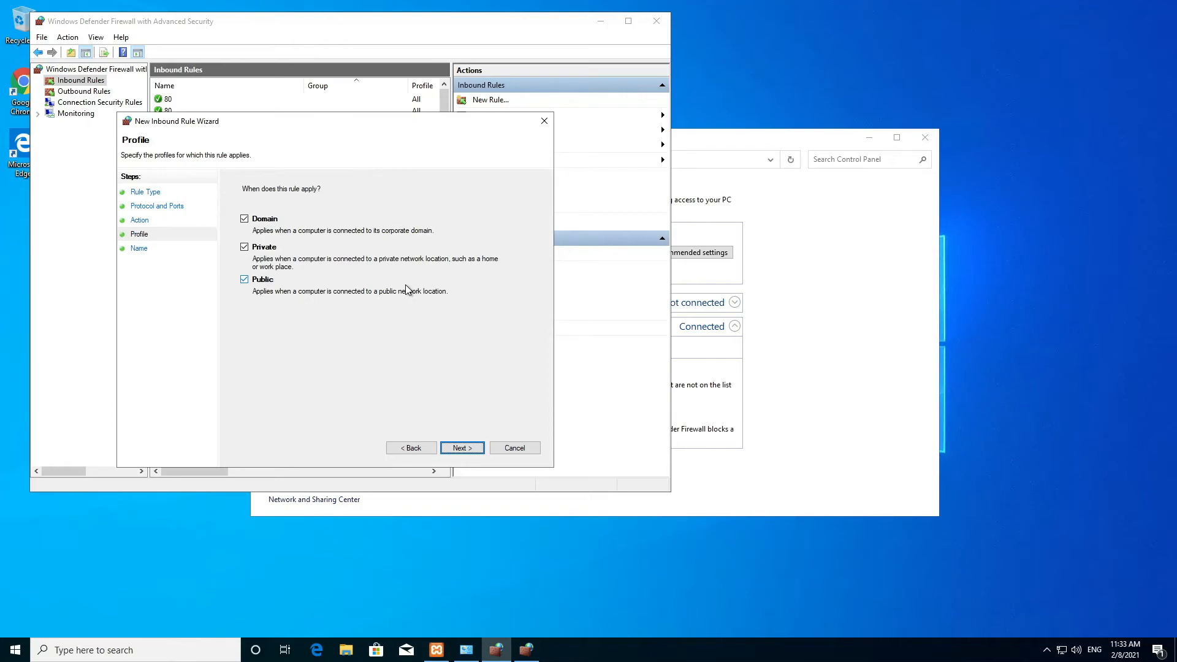
{"action": "key", "text": "Return"}
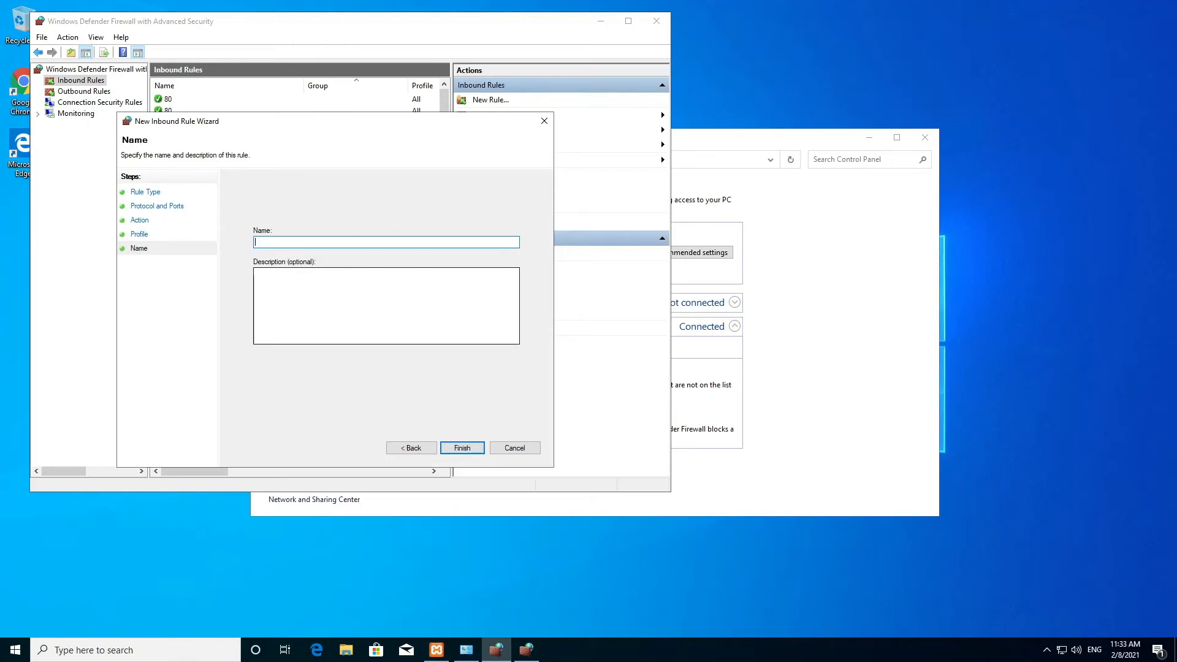
{"action": "type", "text": "17091"}
{"action": "key", "text": "Return"}
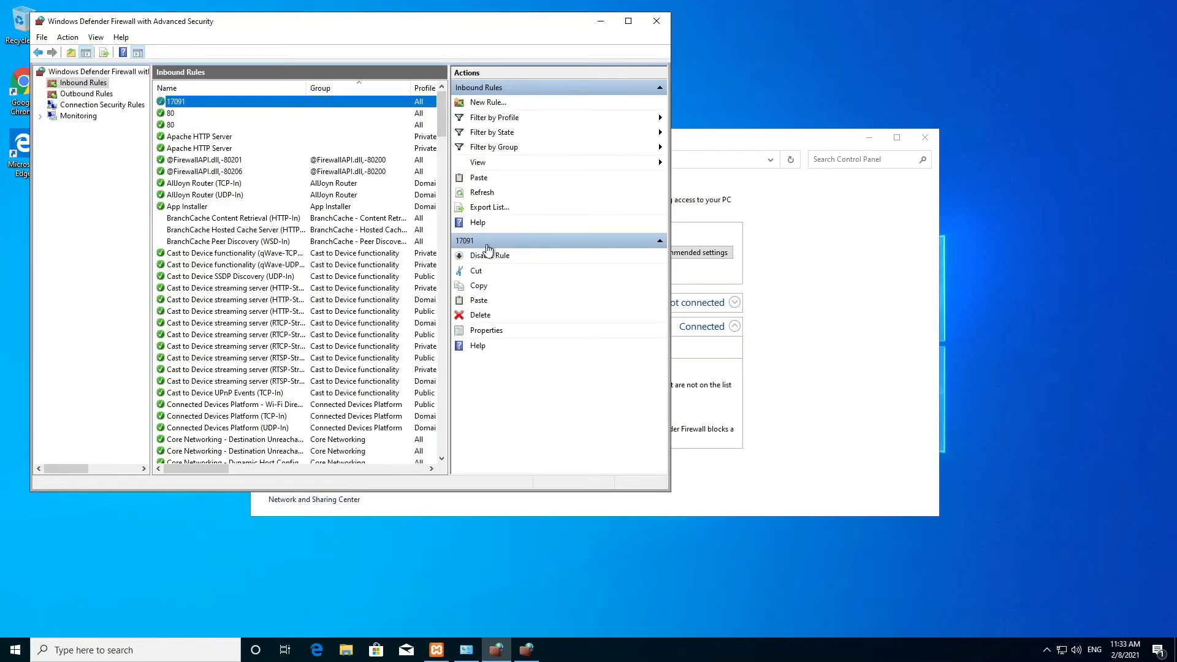
- Duplicate the inbound rule 17091 and close all the firewall windows
{"action": "left_click", "coordinate": [482, 193]}
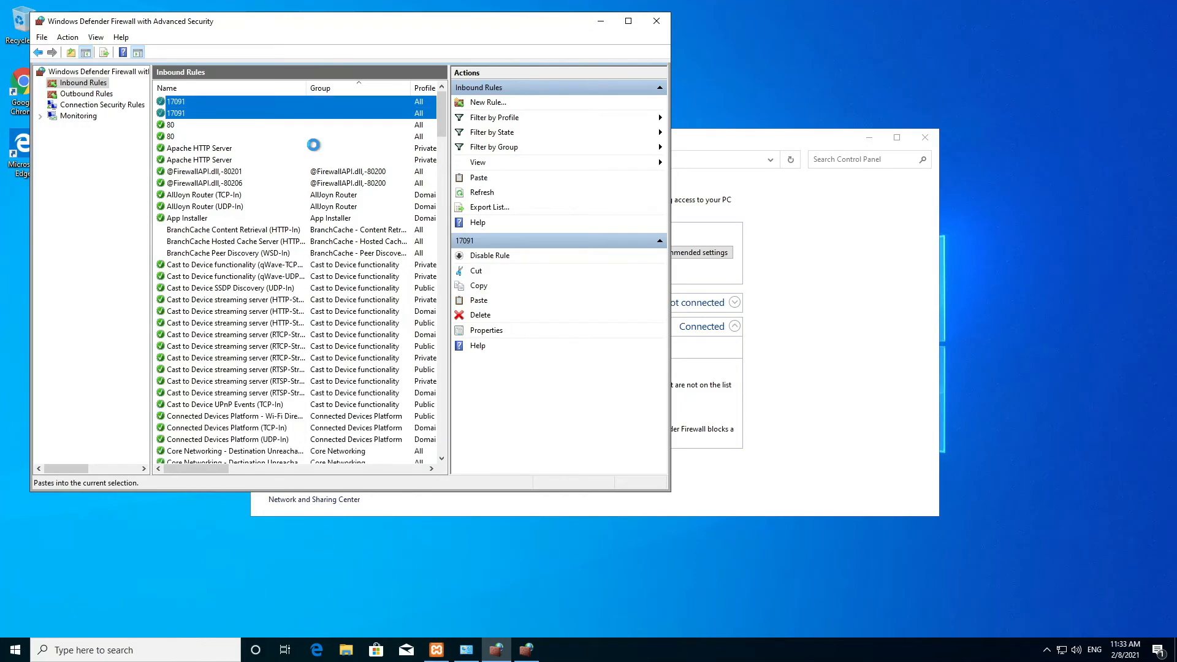
{"action": "left_click", "coordinate": [657, 21]}
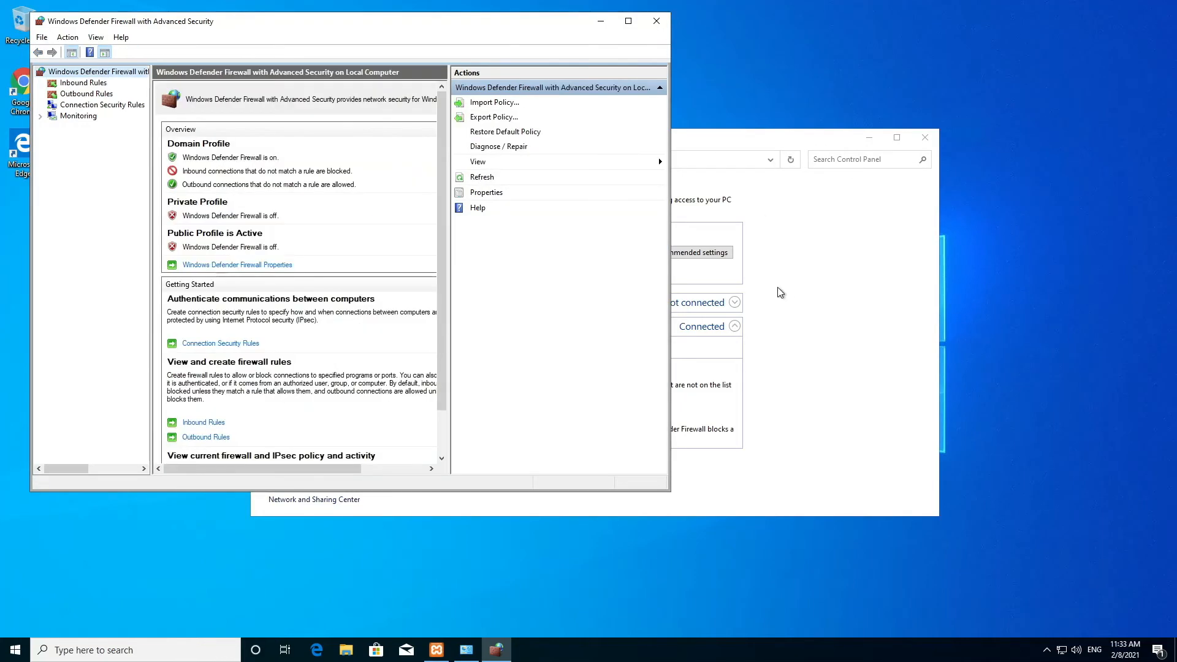
{"action": "left_click", "coordinate": [656, 23]}
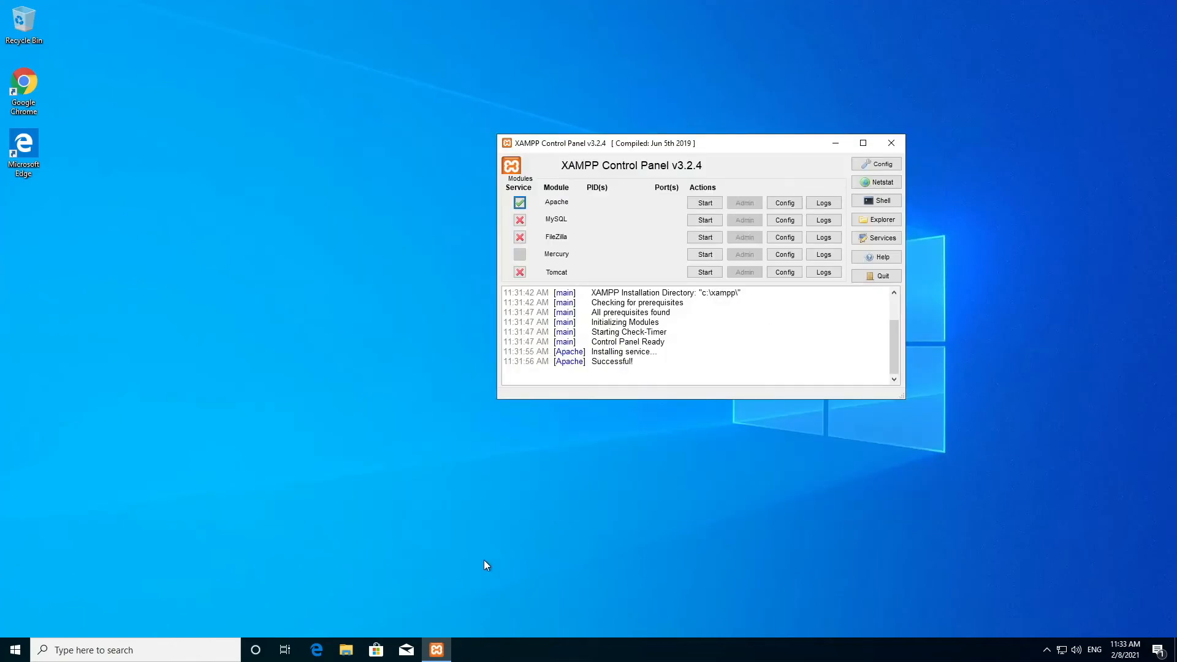
{"action": "key", "text": "alt+F4"}
- Open Apache's httpd-ssl.conf from the XAMPP Control Panel, set the Listen port to 17091, then save and close the file
{"action": "left_click_drag", "start_coordinate": [726, 145], "coordinate": [586, 143]}
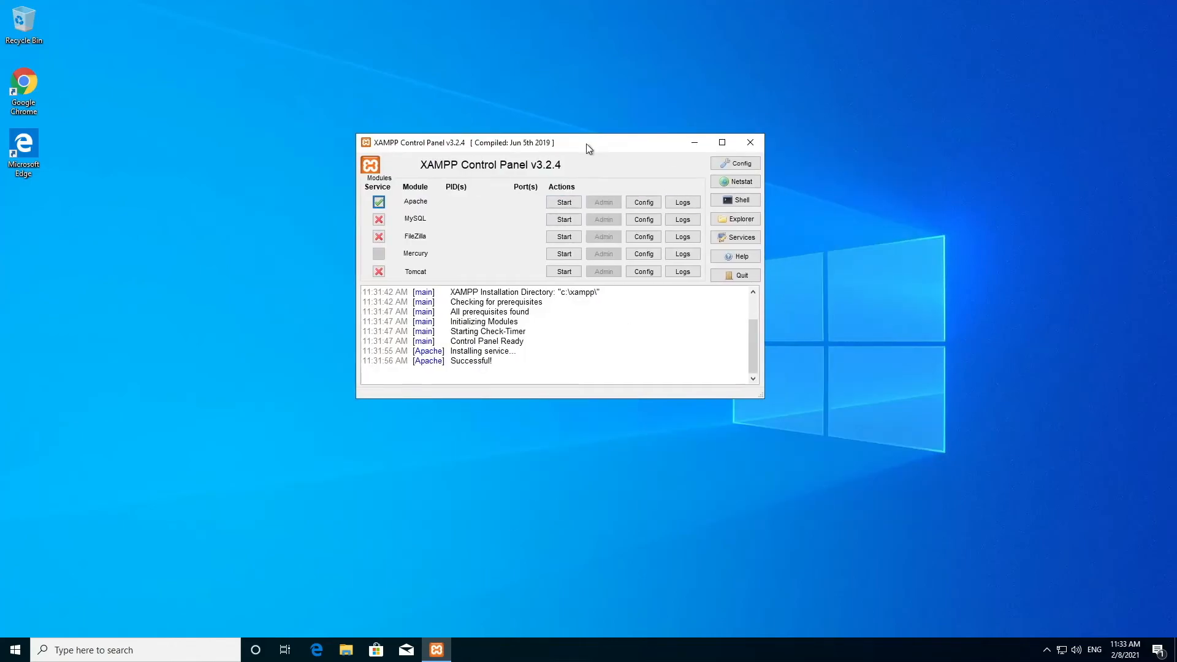
{"action": "left_click", "coordinate": [640, 206]}
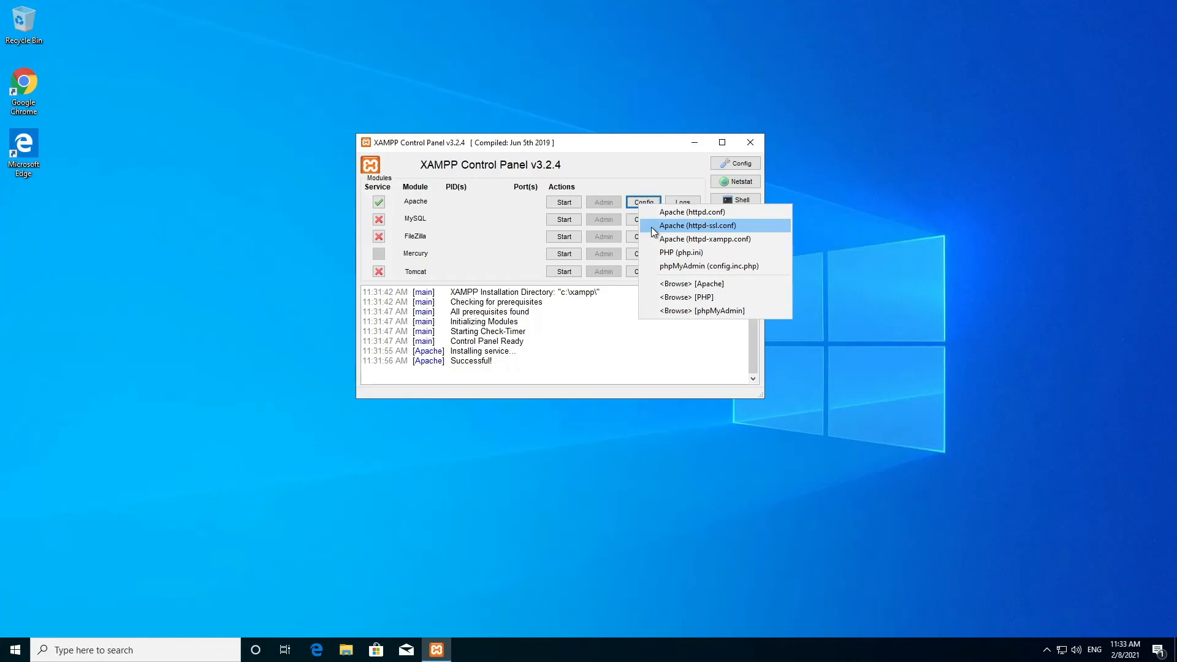
{"action": "left_click", "coordinate": [654, 230]}
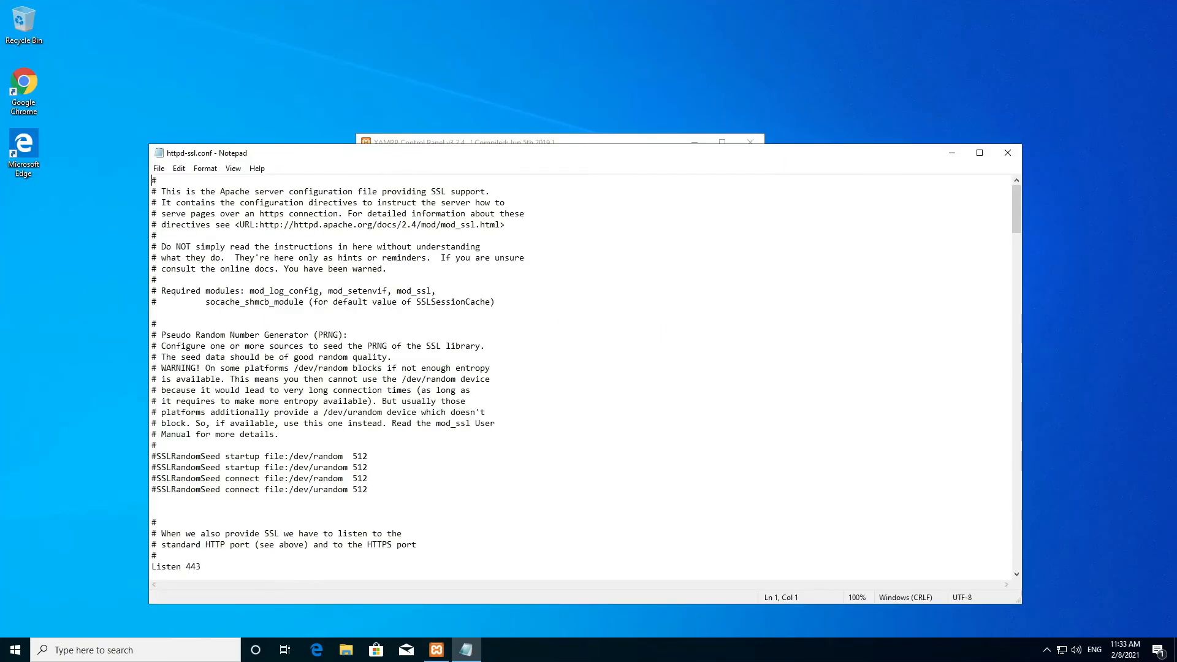
{"action": "left_click", "coordinate": [201, 566]}
{"action": "key", "text": "BackSpace"}
{"action": "key", "text": "BackSpace"}
{"action": "key", "text": "BackSpace"}
{"action": "type", "text": "17091"}
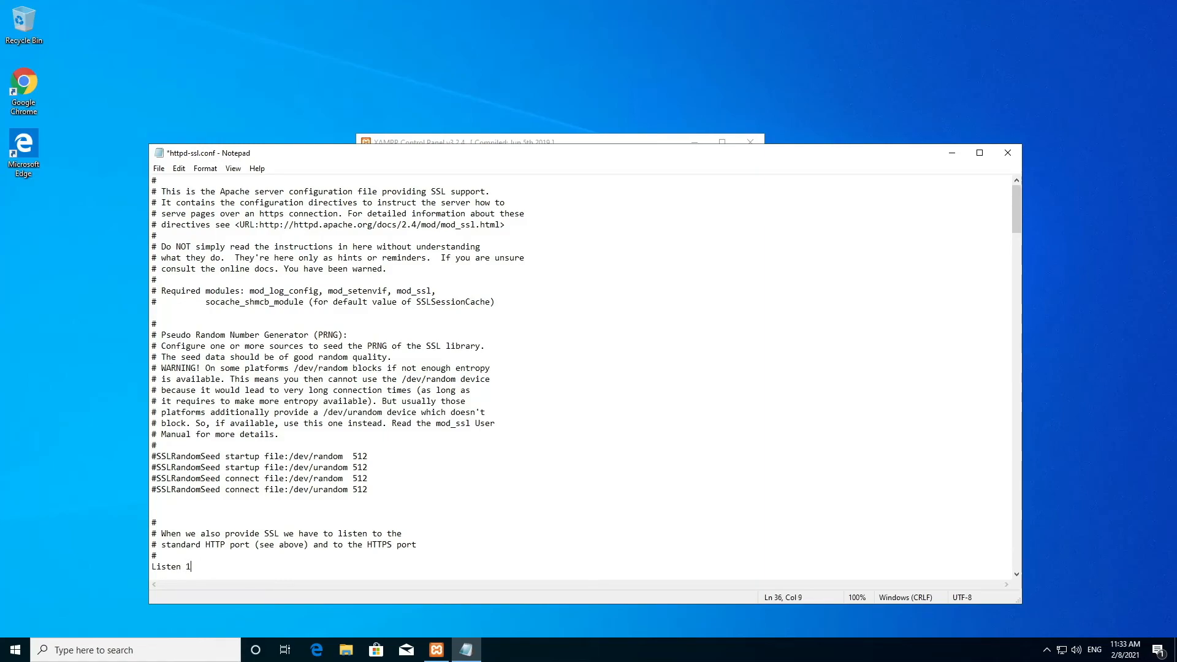
{"action": "key", "text": "ctrl+s"}
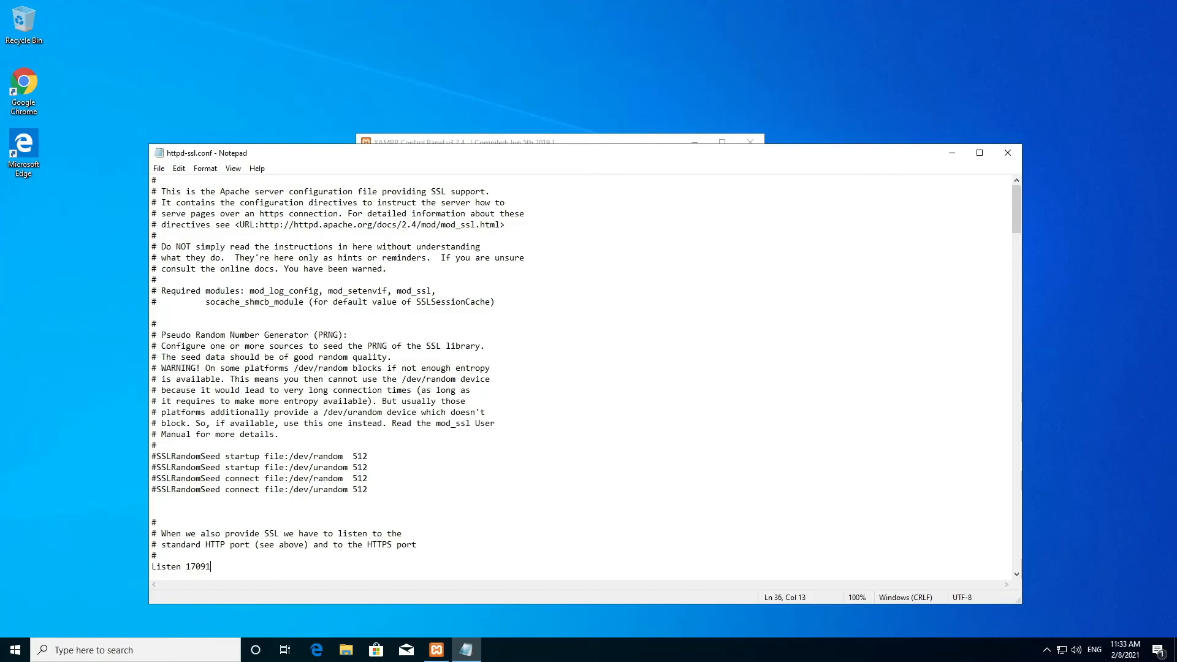
{"action": "left_click", "coordinate": [1007, 155]}
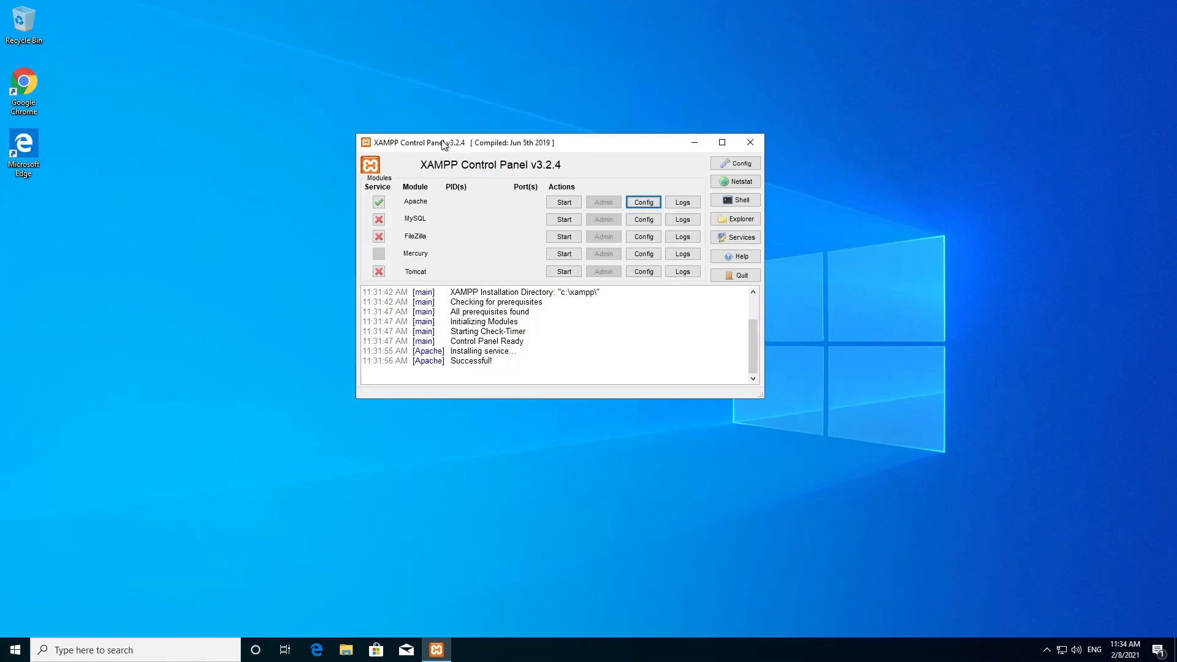
- Start the Apache service and close the XAMPP Control Panel
{"action": "left_click", "coordinate": [564, 203]}
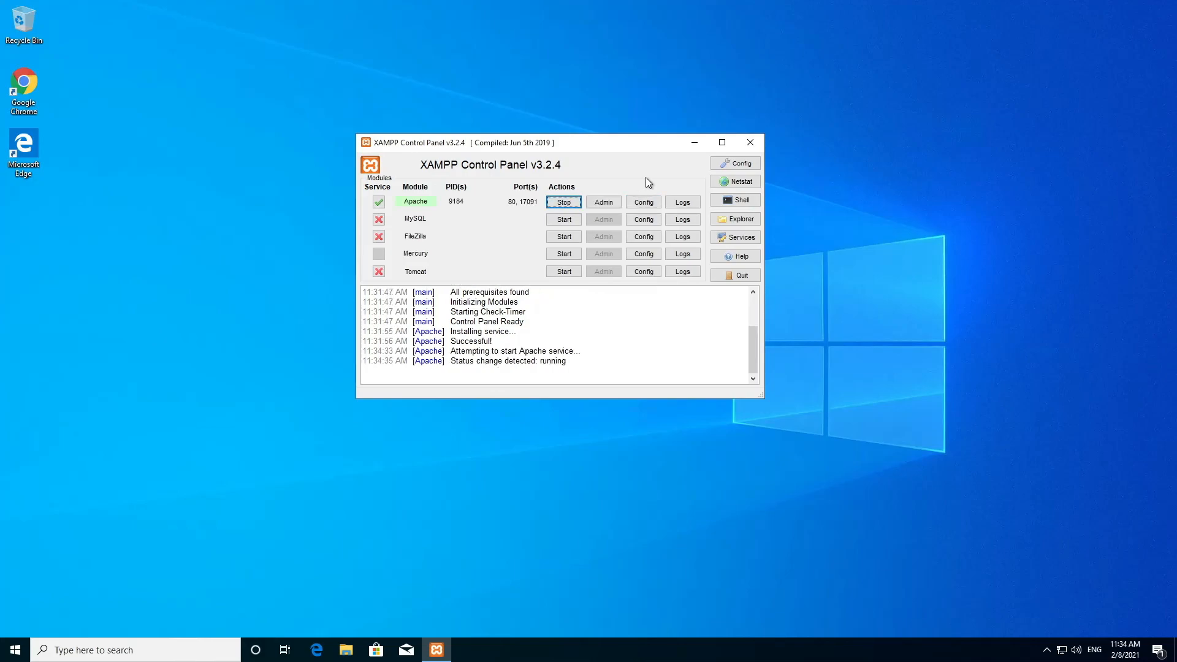
{"action": "left_click", "coordinate": [749, 144]}
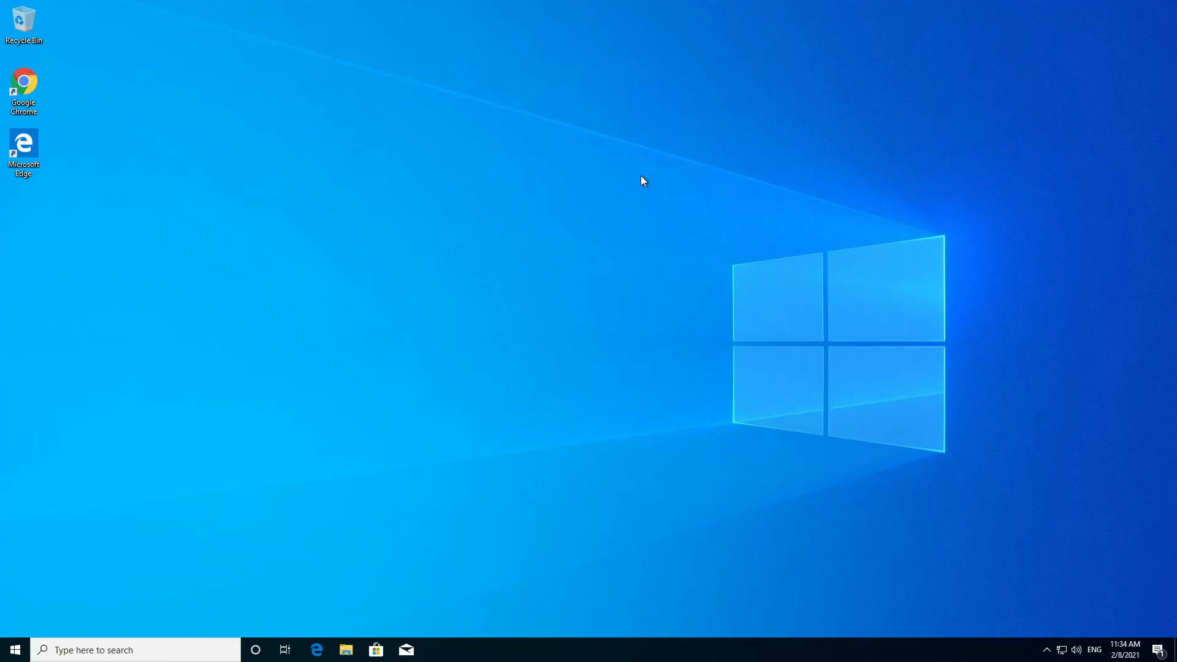
{"action": "left_click", "coordinate": [1044, 650]}
{"action": "left_click", "coordinate": [1043, 649]}
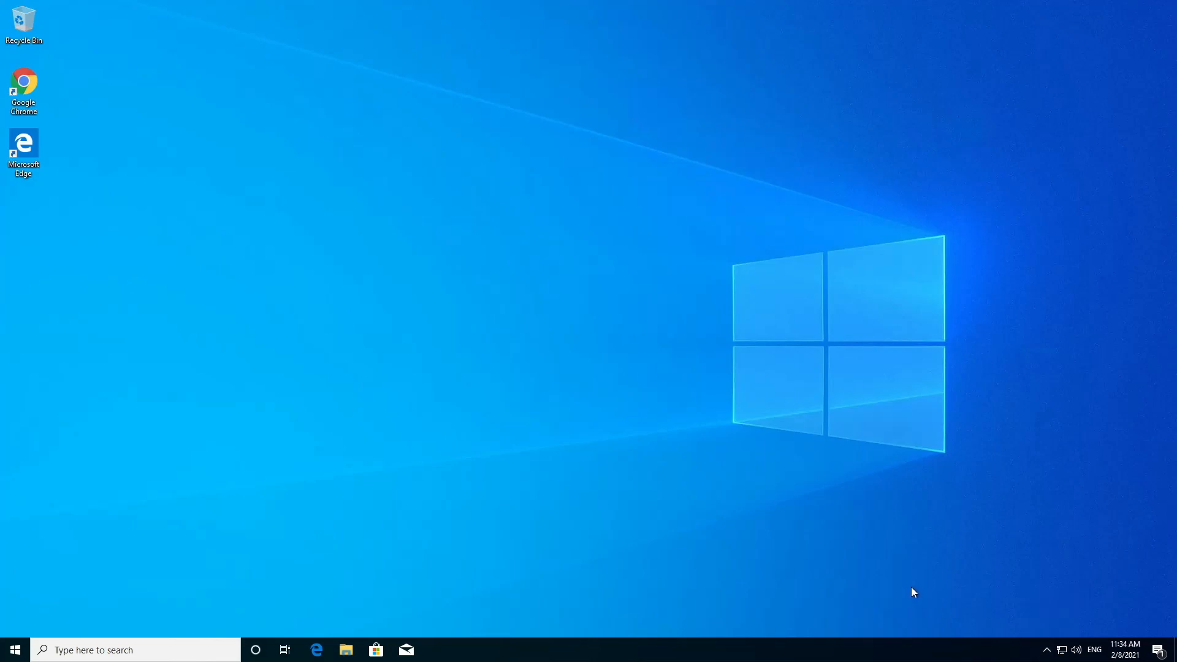